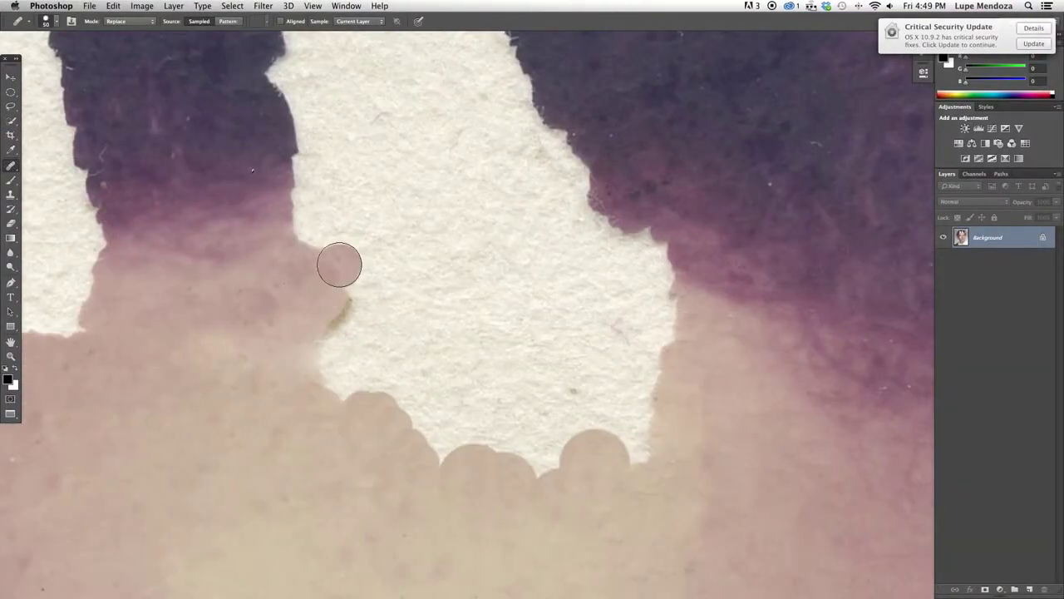
Step: Heal the white paper notch and the horizontal crack along the hairline with hair texture
click(326, 225)
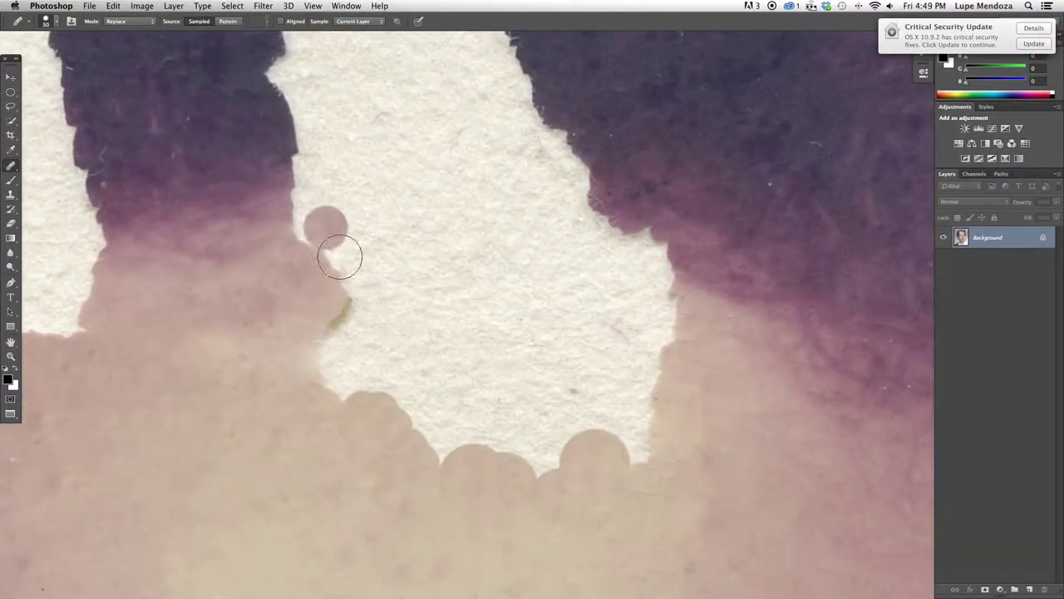
mouse_move(340, 257)
mouse_down()
mouse_move(407, 324)
mouse_move(325, 375)
mouse_move(386, 421)
mouse_move(630, 444)
mouse_move(622, 430)
mouse_move(427, 359)
mouse_move(636, 316)
mouse_move(465, 328)
mouse_up()
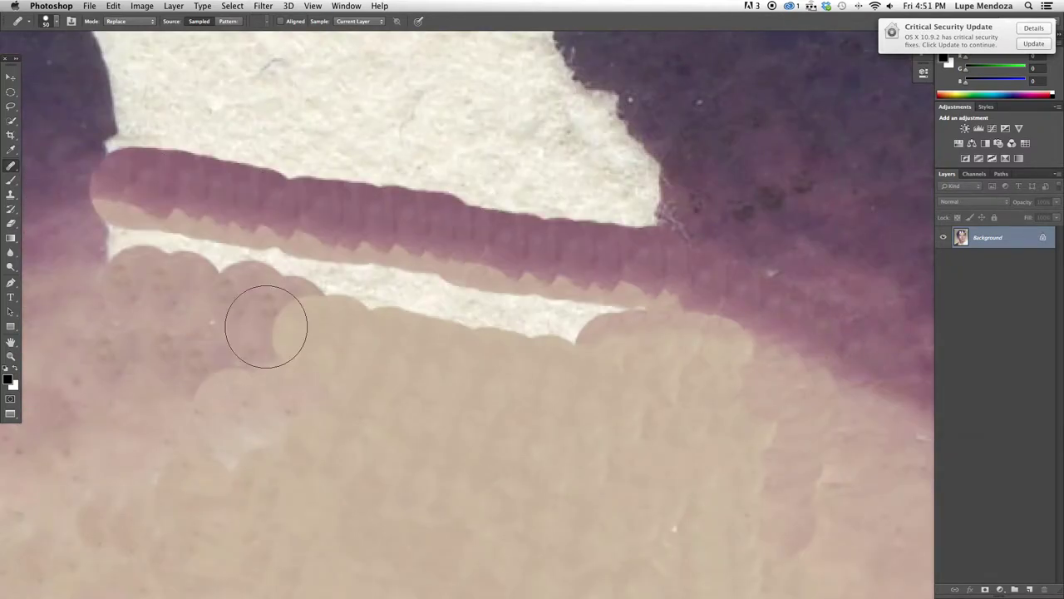
drag(267, 325, 867, 363)
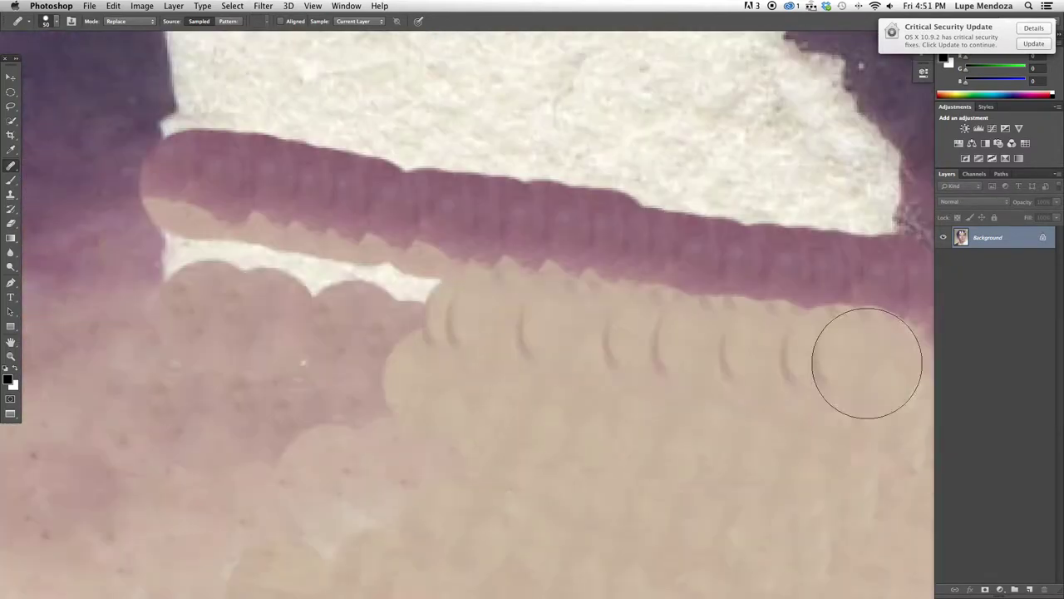
key(super+minus)
key(super+minus)
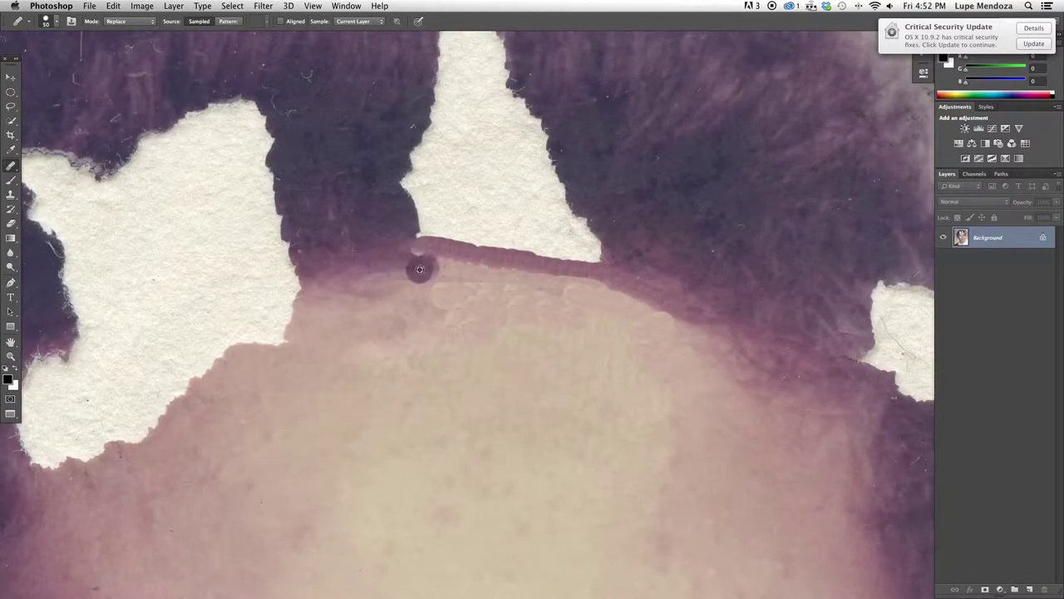
Step: Smooth the forehead blemishes with a 150 px Spot Healing Brush
key(super+minus)
key(j)
click(46, 21)
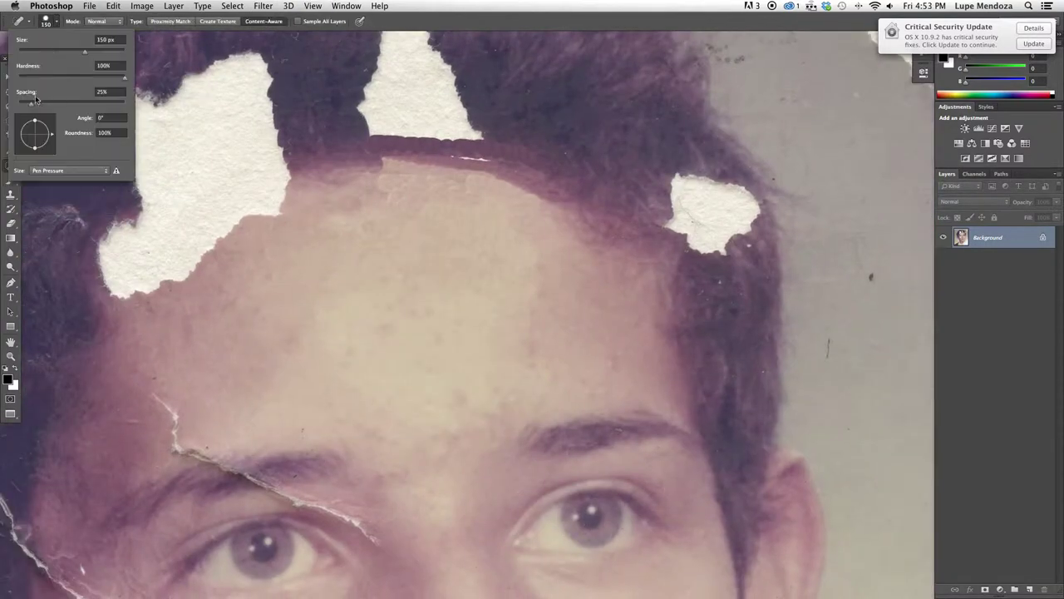
drag(383, 254, 520, 241)
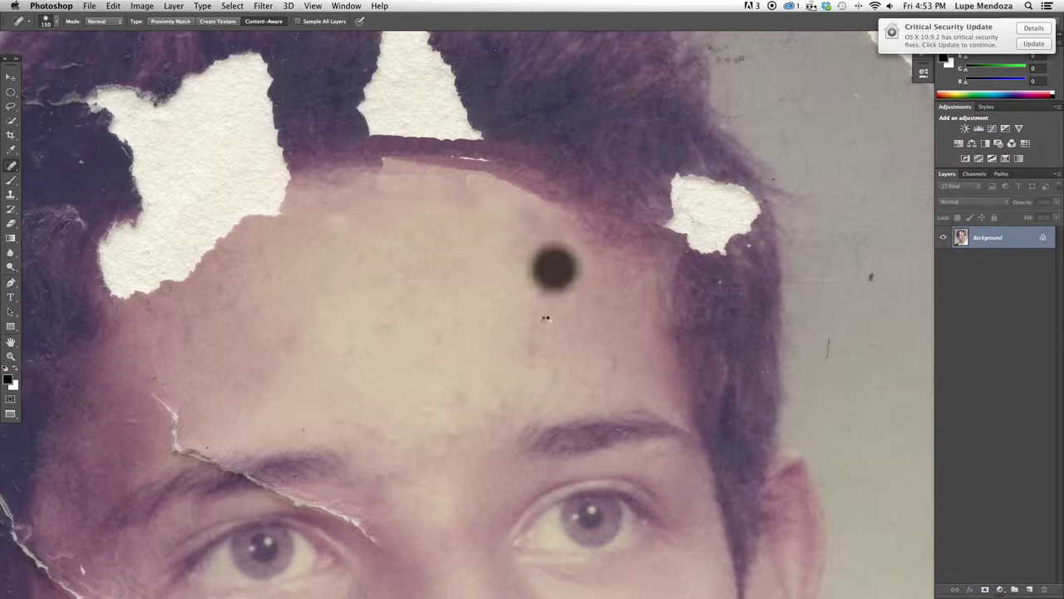
Step: Zoom in on the eye and brow and outline the eyebrow crease with the Patch tool
key(super+plus)
key(shift+j)
key(shift+j)
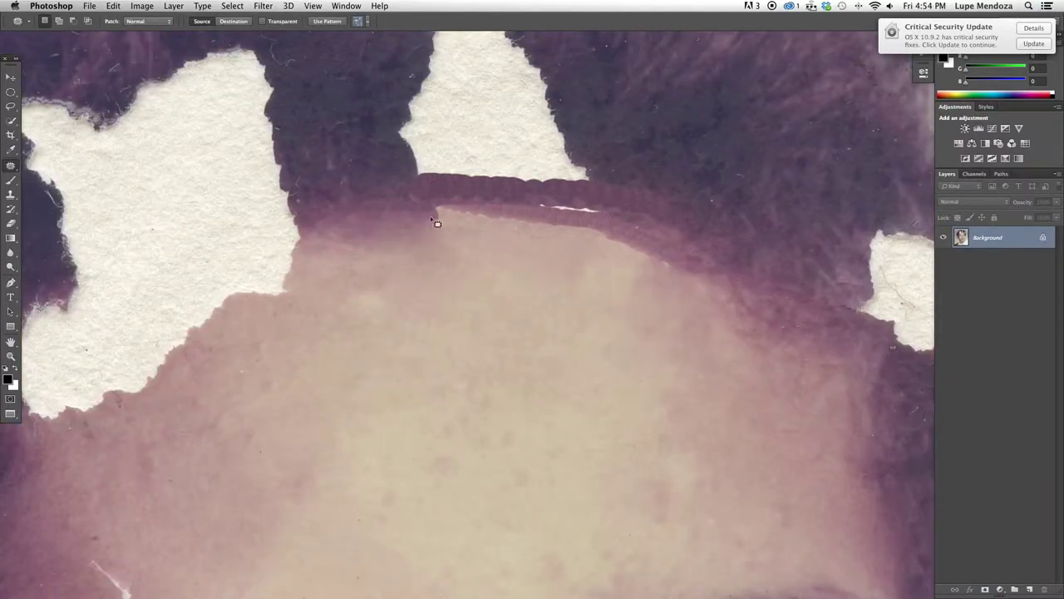
key(super+d)
key(super+0)
key(super+plus)
key(b)
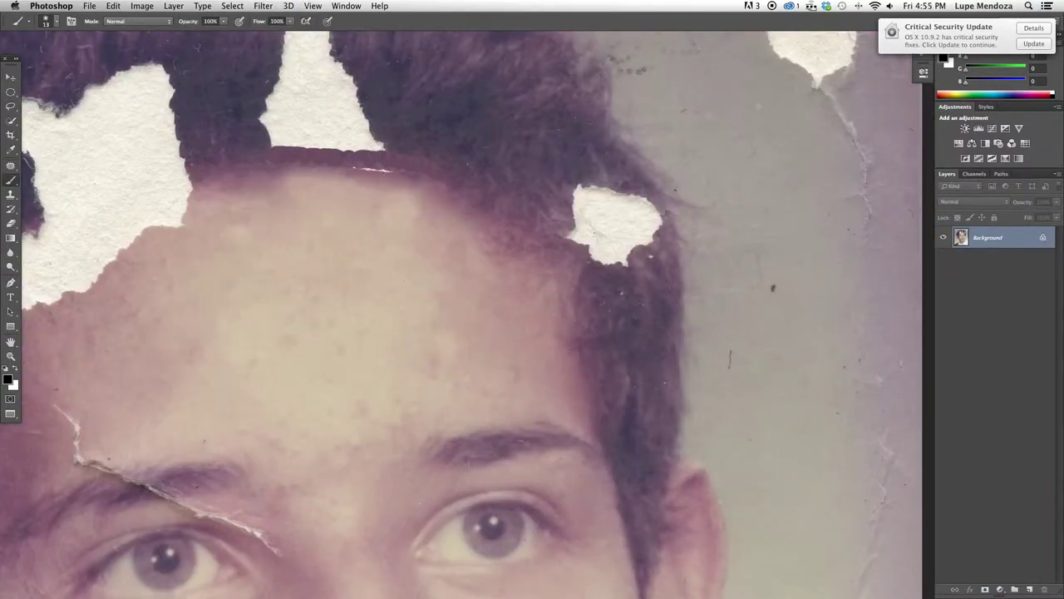
key(super+plus)
key(super+plus)
key(super+plus)
key(super+minus)
key(super+minus)
key(super+minus)
key(j)
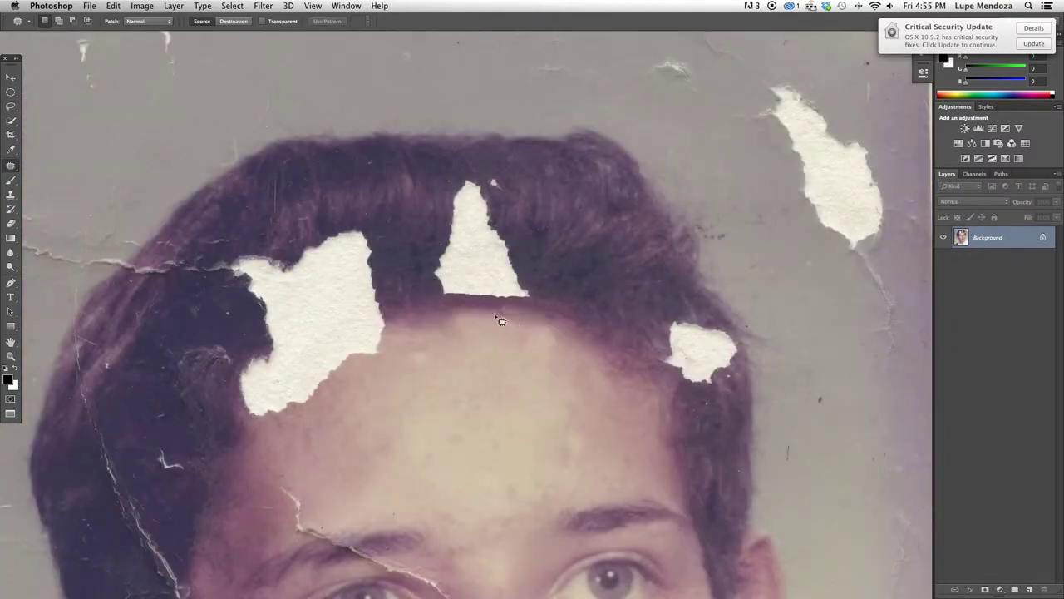
key(super+minus)
key(super+plus)
key(super+plus)
mouse_move(384, 243)
mouse_down()
mouse_move(379, 250)
mouse_move(607, 291)
mouse_up()
Step: Try moving the brow patch onto clean skin, dismissing the 'No pixels were selected' warnings
drag(665, 426, 778, 453)
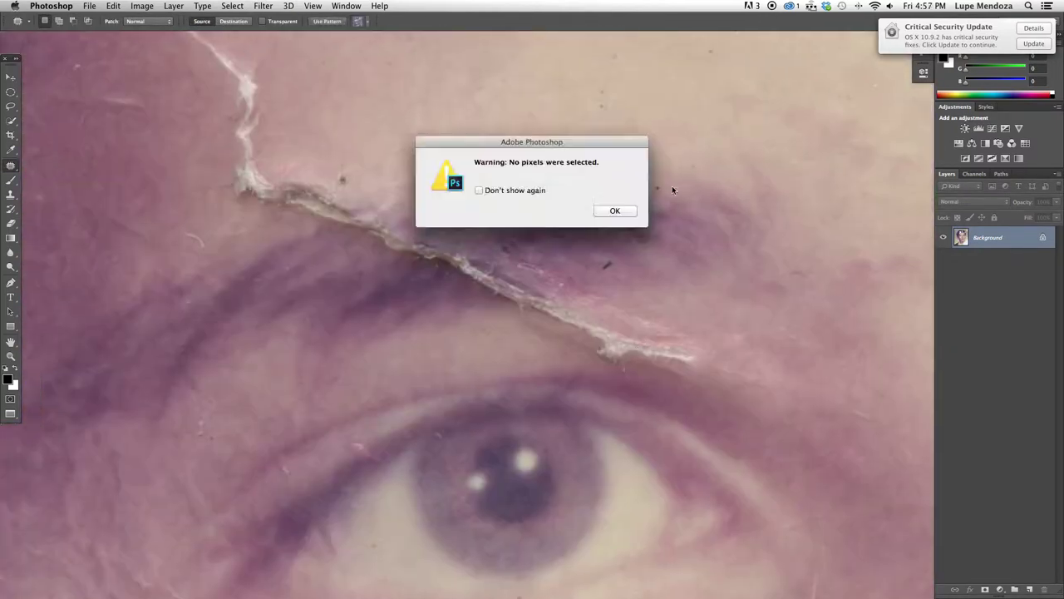
click(616, 210)
drag(860, 290, 619, 212)
click(615, 211)
drag(681, 395, 582, 316)
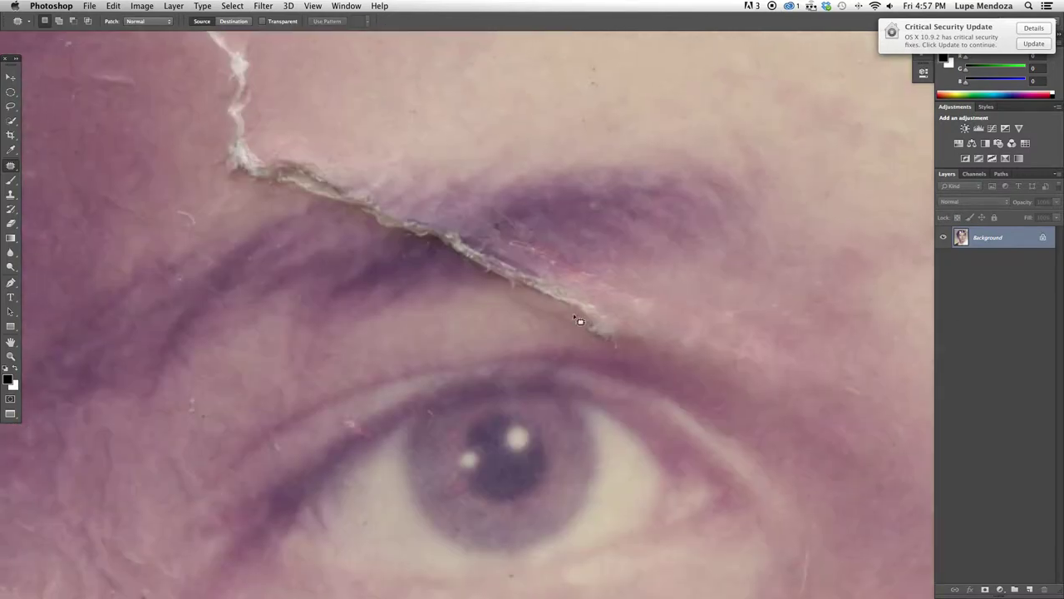
drag(501, 264, 520, 310)
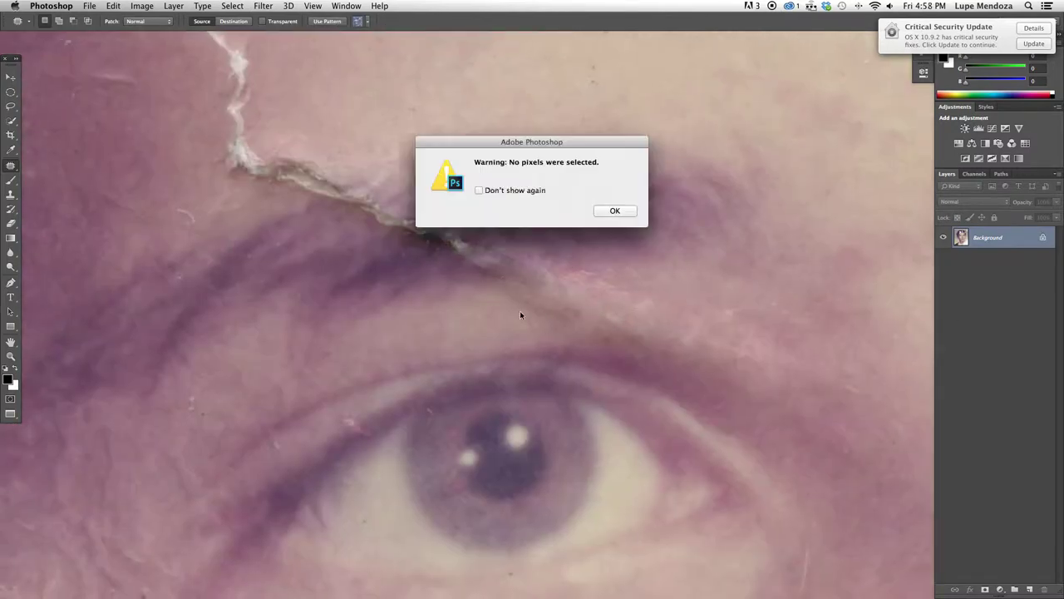
click(612, 209)
Step: Re-outline the eyebrow crease and patch it with nearby clean skin
scroll(475, 186, up, 5)
scroll(483, 155, left, 5)
drag(295, 160, 280, 176)
scroll(283, 131, down, 2)
scroll(284, 131, right, 5)
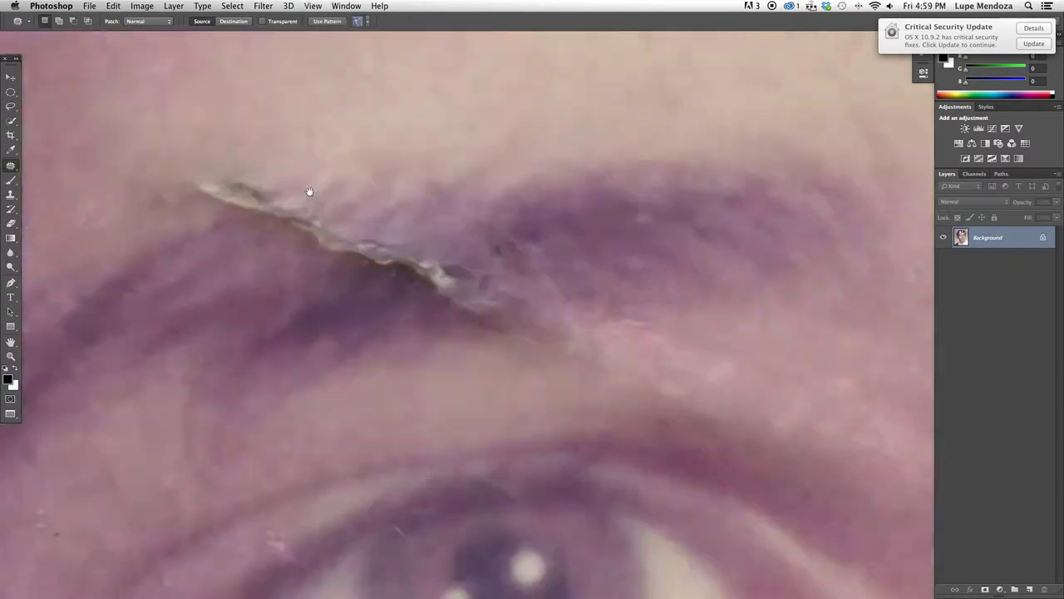
drag(325, 238, 533, 287)
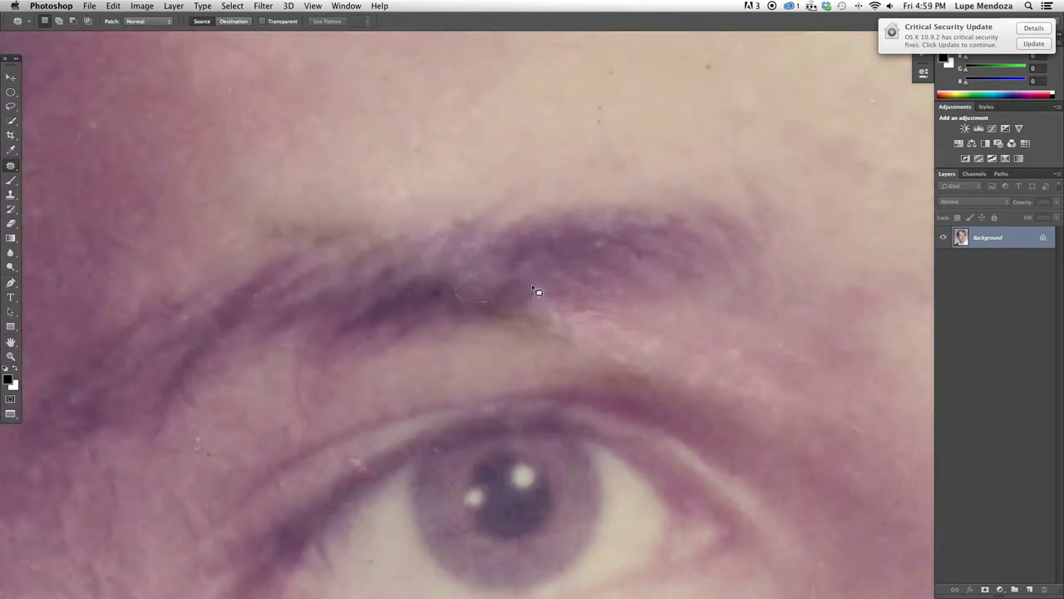
scroll(400, 460, down, 5)
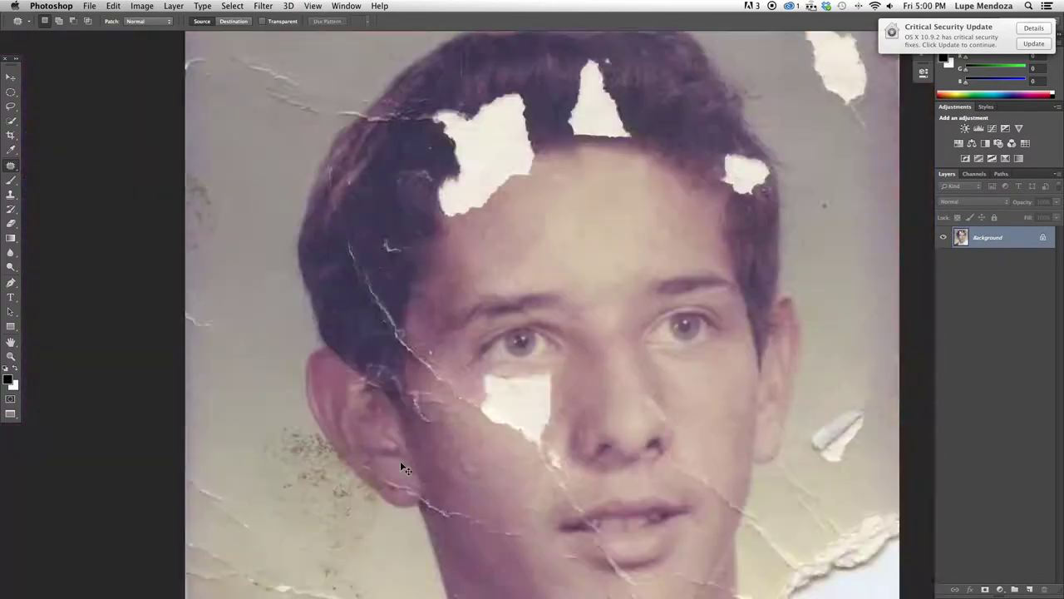
scroll(445, 264, up, 5)
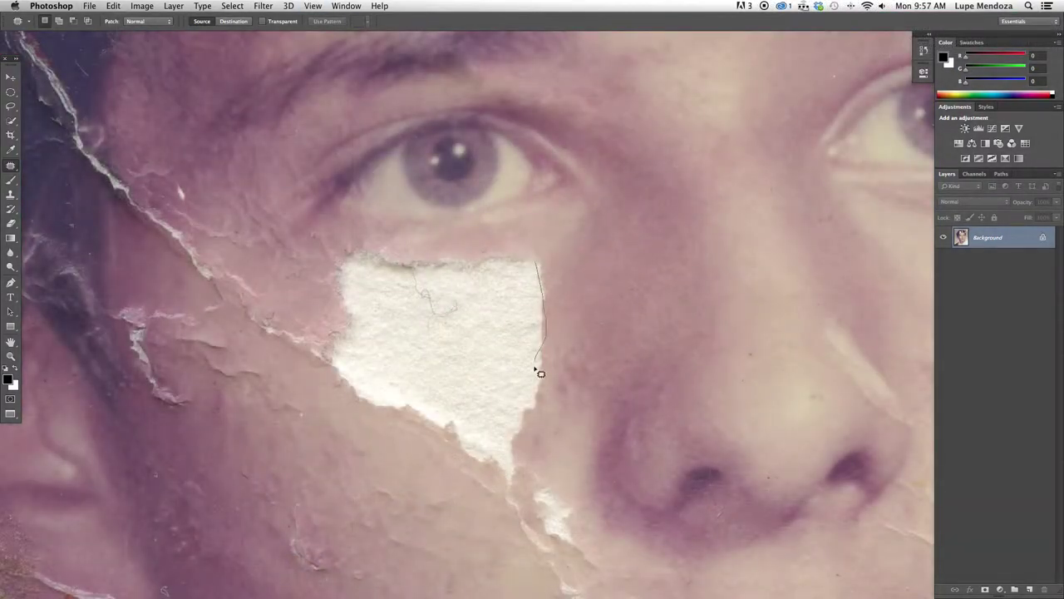
Step: Blend skin tone along the top and right edges of the cheek tear
right_click(11, 166)
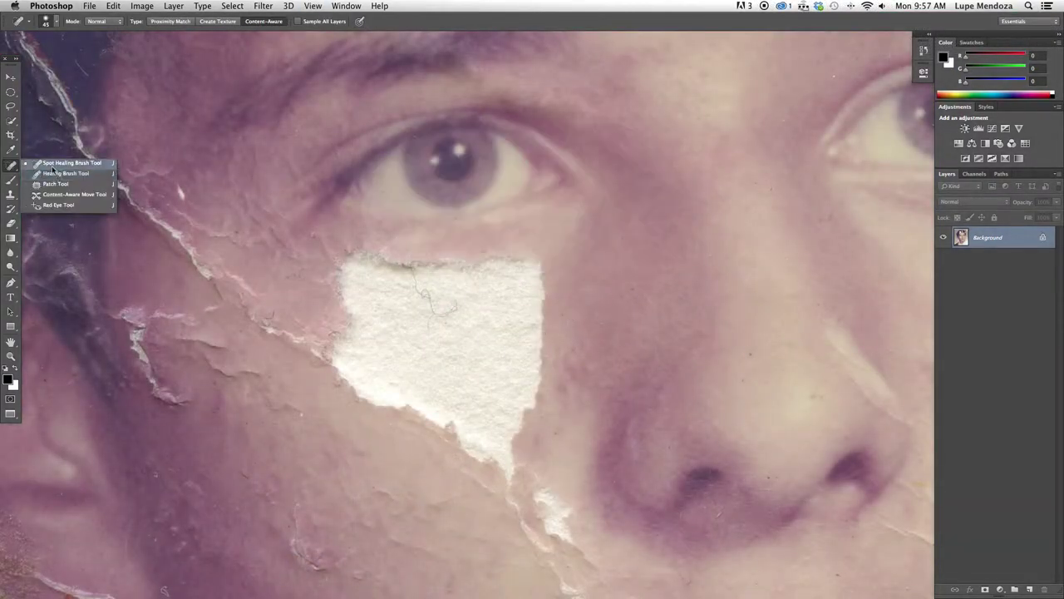
click(54, 173)
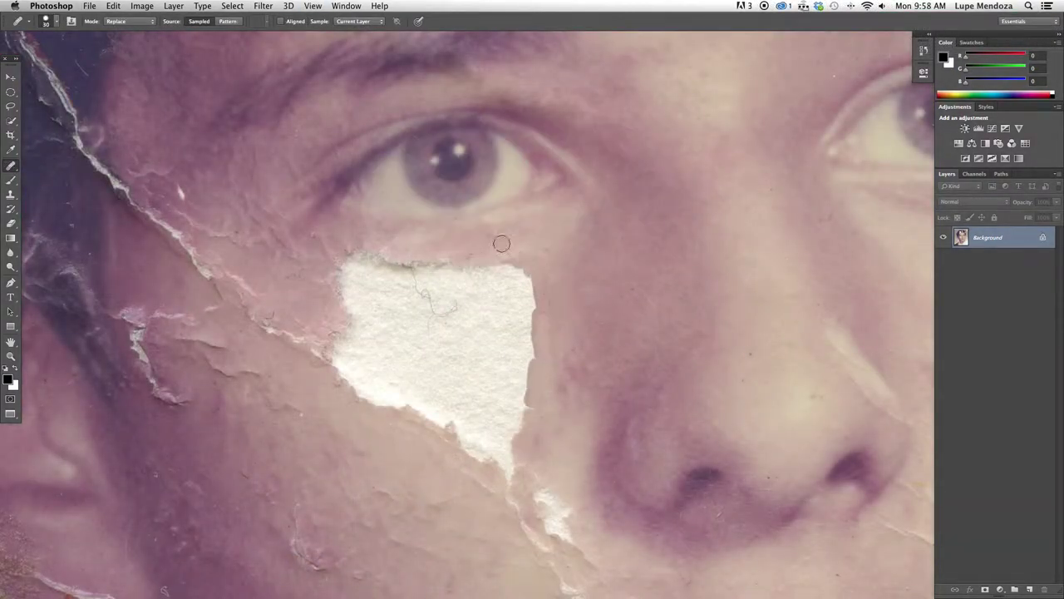
drag(502, 243, 373, 259)
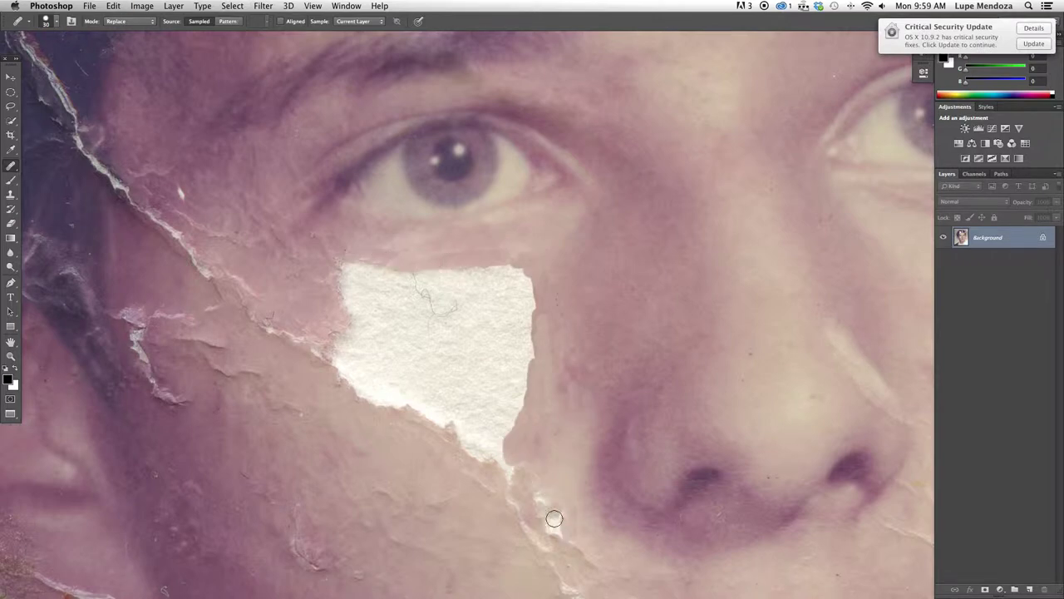
right_click(11, 165)
click(54, 185)
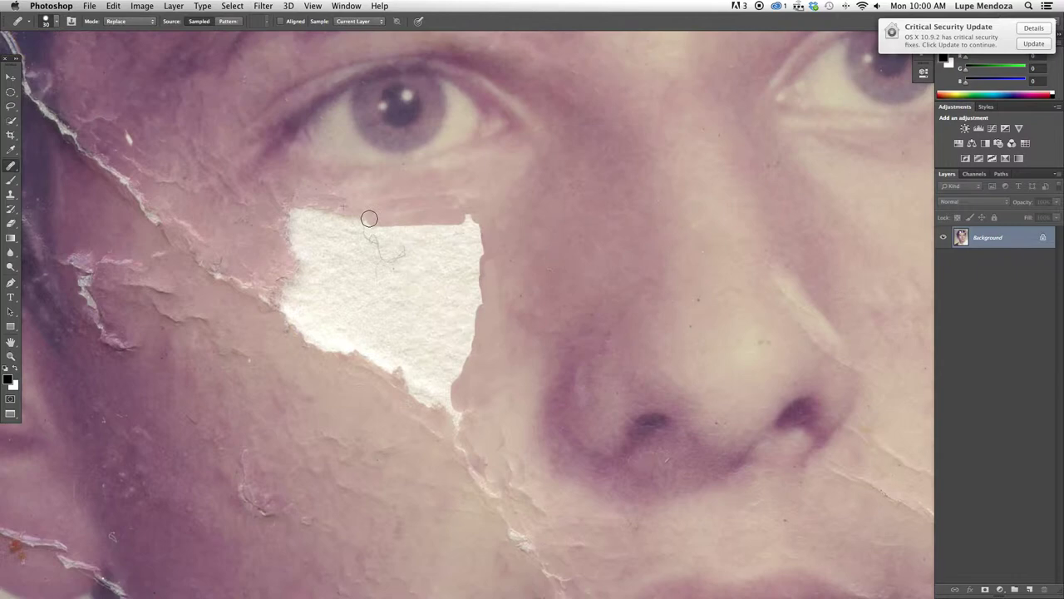
mouse_move(369, 218)
mouse_down()
mouse_move(459, 218)
mouse_move(467, 230)
mouse_up()
Step: Patch the cheek area with clean skin from near the nose
key(shift+j)
key(shift+j)
key(shift+j)
key(shift+j)
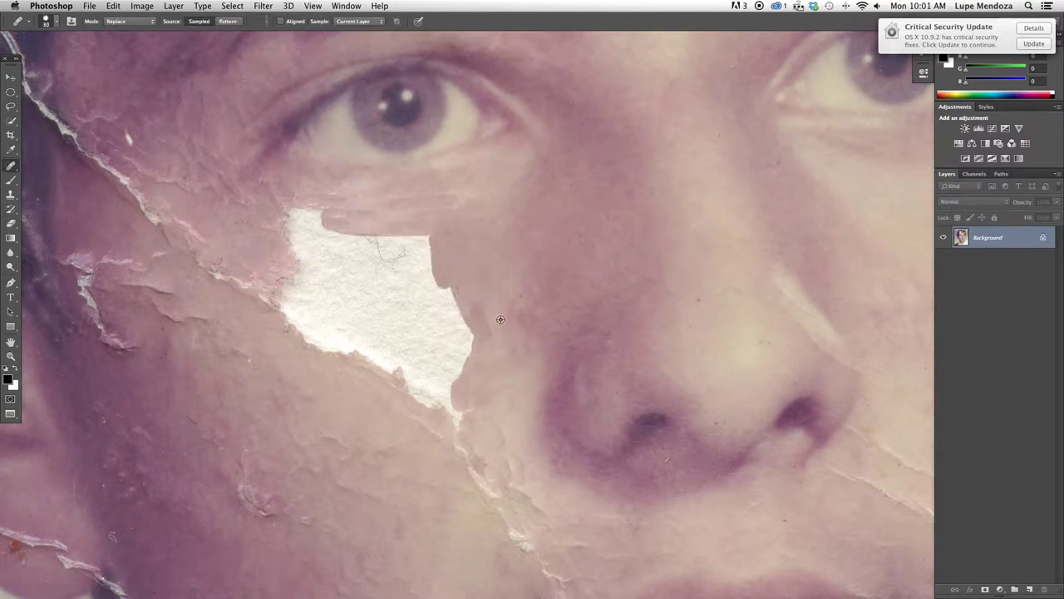
key(shift+j)
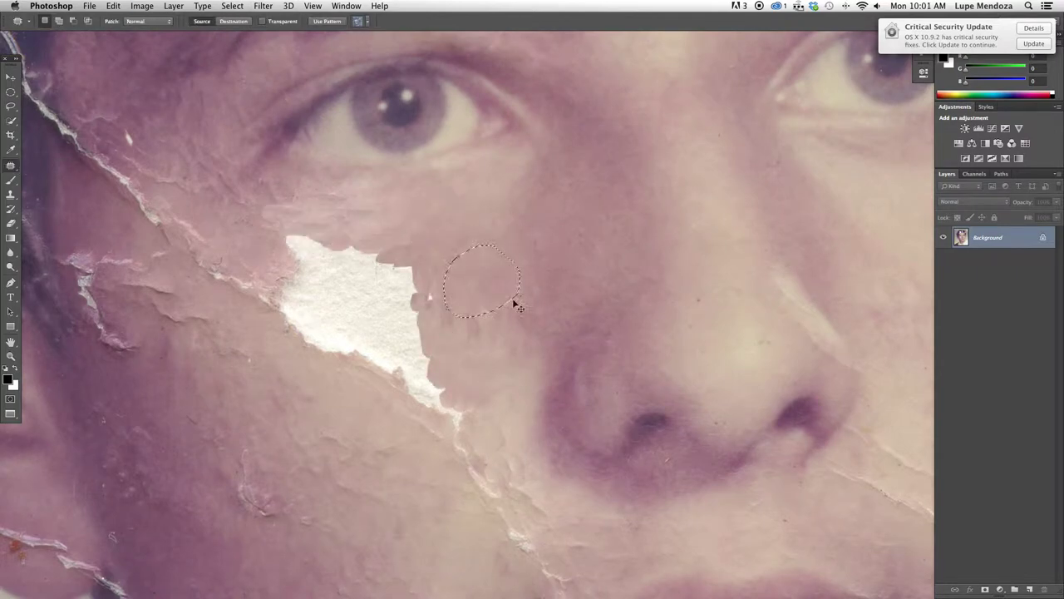
drag(444, 301, 529, 457)
scroll(532, 450, down, 5)
scroll(532, 450, right, 4)
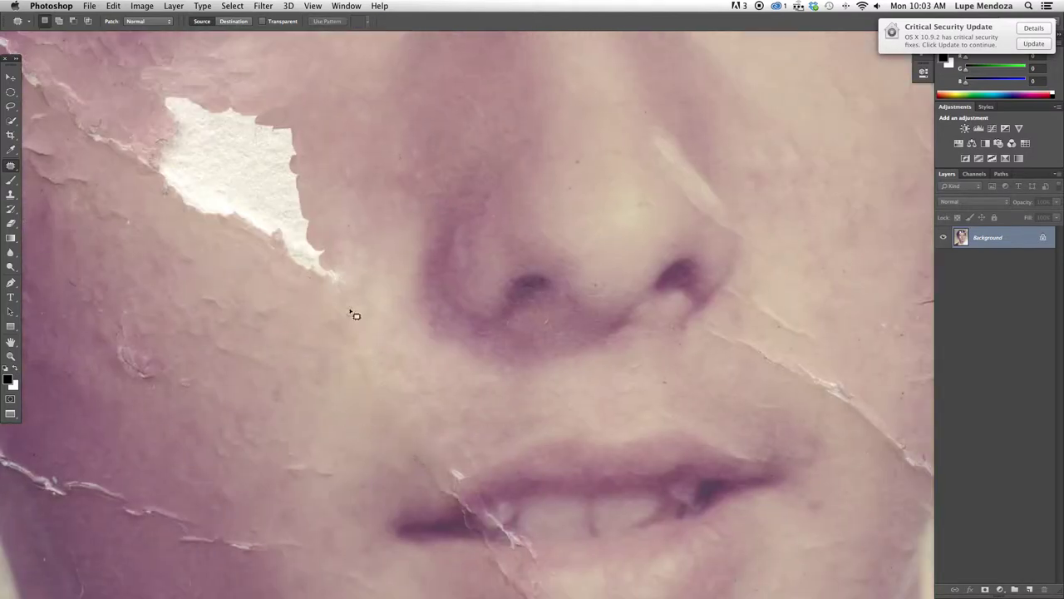
scroll(355, 314, left, 5)
scroll(356, 314, up, 2)
Step: Patch two blemishes on the cheek with clean skin
drag(424, 336, 462, 363)
drag(474, 511, 505, 394)
drag(326, 348, 329, 365)
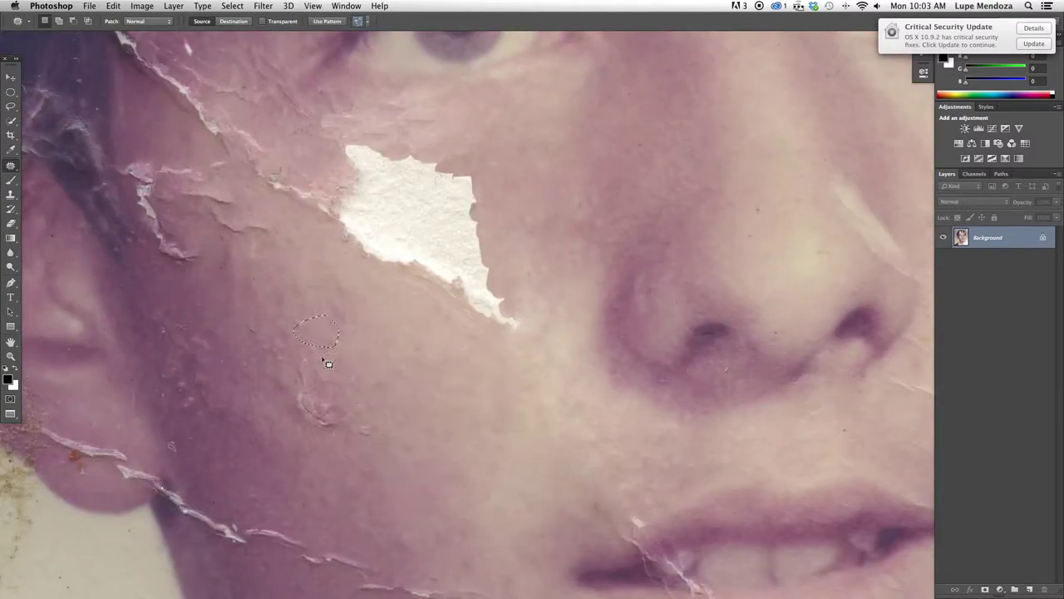
scroll(338, 361, up, 6)
scroll(337, 361, left, 6)
Step: Patch the damaged mark near the ear and another damaged spot with clean skin
drag(384, 391, 379, 426)
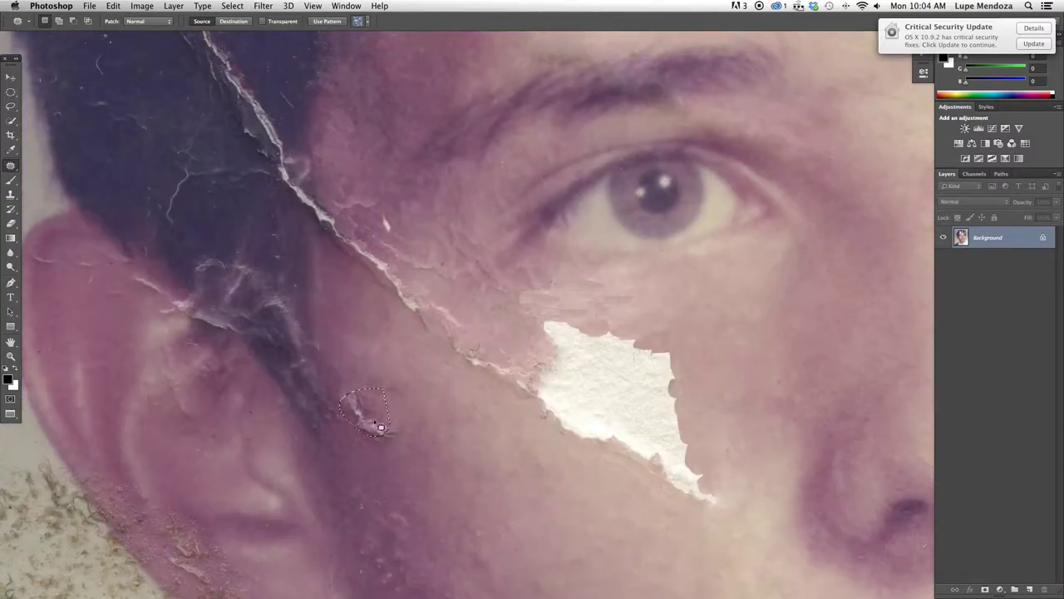
scroll(356, 487, down, 5)
scroll(356, 486, right, 2)
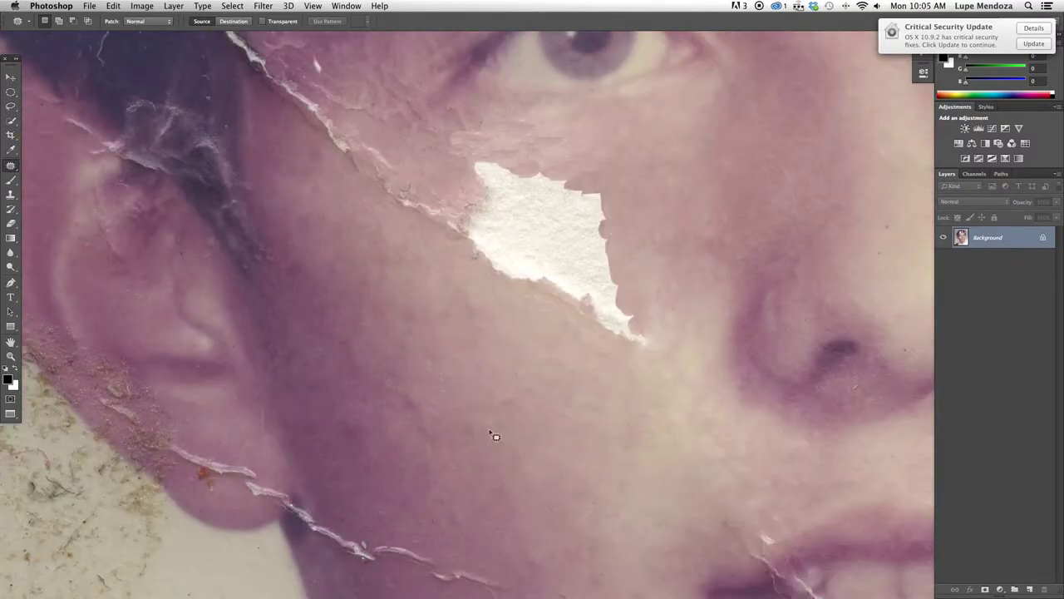
scroll(494, 436, up, 5)
scroll(494, 436, left, 5)
drag(685, 422, 647, 429)
drag(682, 427, 719, 469)
Step: Outline a small damaged spot on the cheek for patching
scroll(557, 411, up, 4)
scroll(558, 411, left, 2)
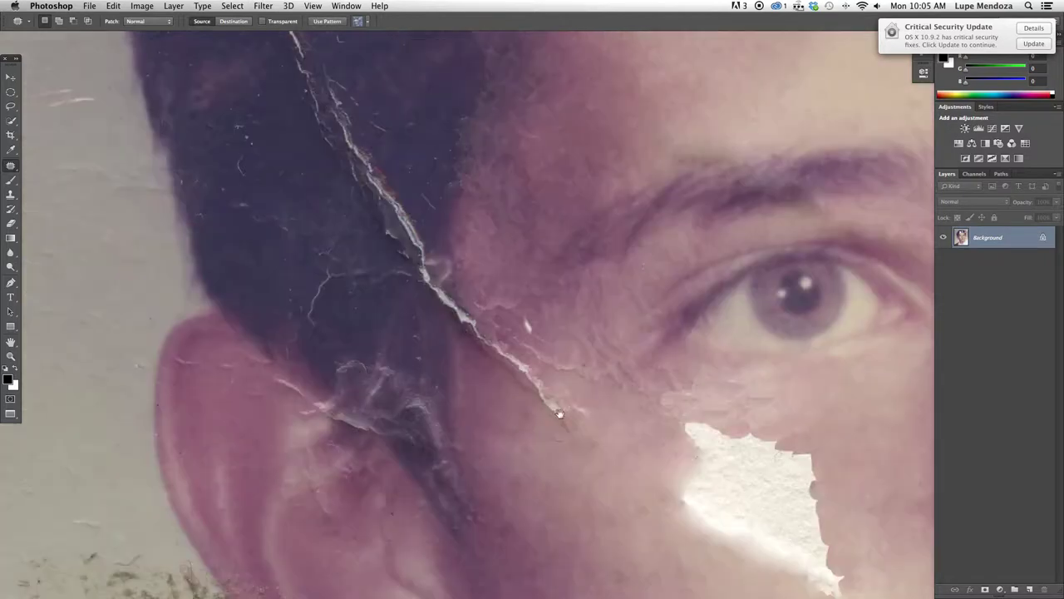
scroll(563, 385, up, 5)
scroll(563, 385, down, 6)
scroll(563, 385, right, 8)
drag(465, 219, 457, 241)
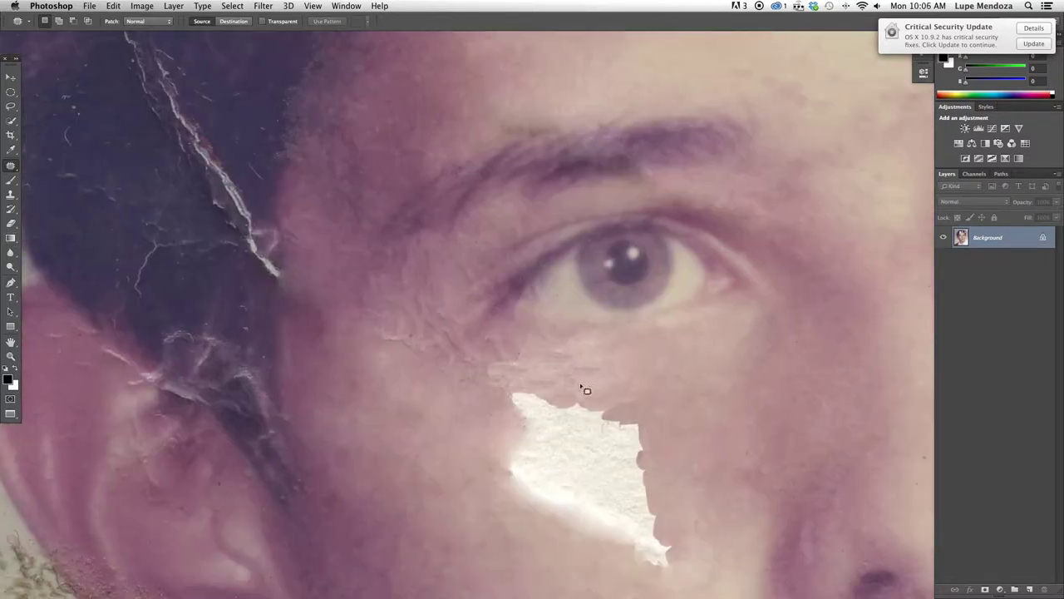
scroll(729, 414, down, 5)
scroll(728, 414, right, 5)
Step: Paint skin tone over the white torn patch with the Healing Brush and outline leftover blotches
click(11, 165)
click(141, 173)
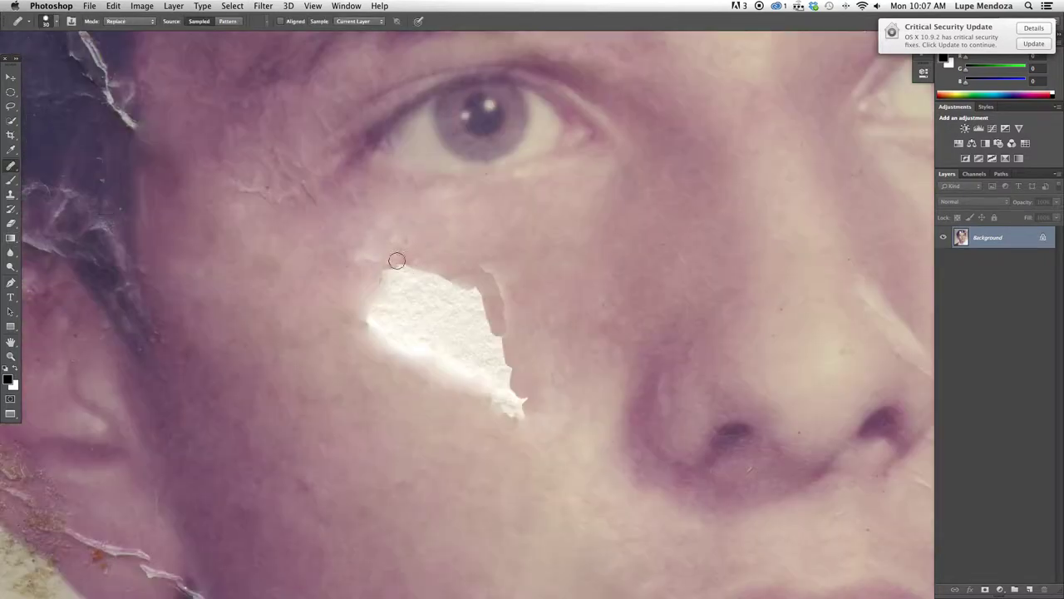
drag(429, 279, 511, 408)
drag(508, 344, 490, 279)
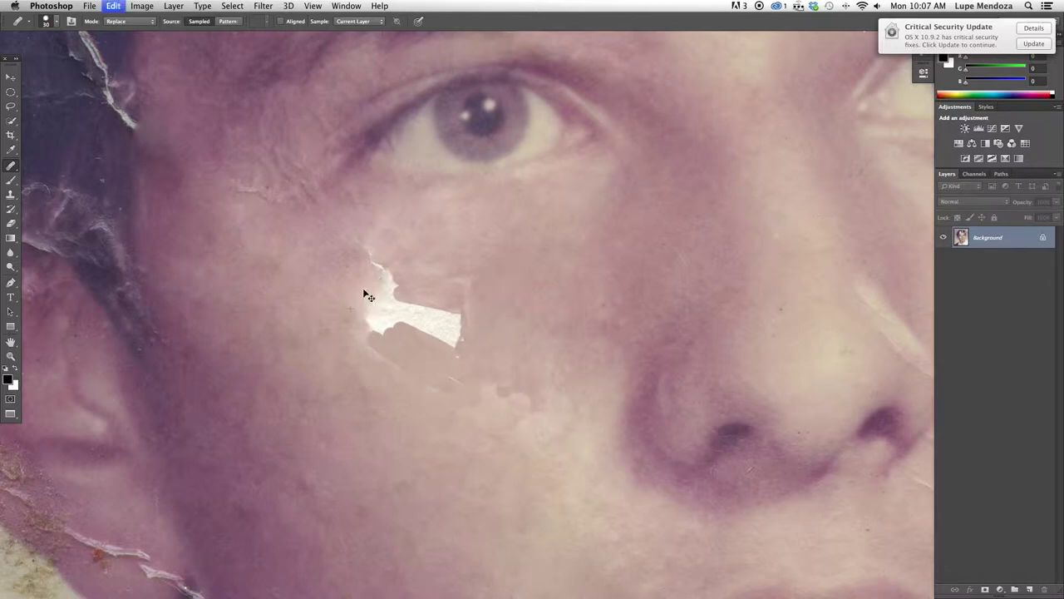
drag(382, 249, 348, 301)
click(11, 166)
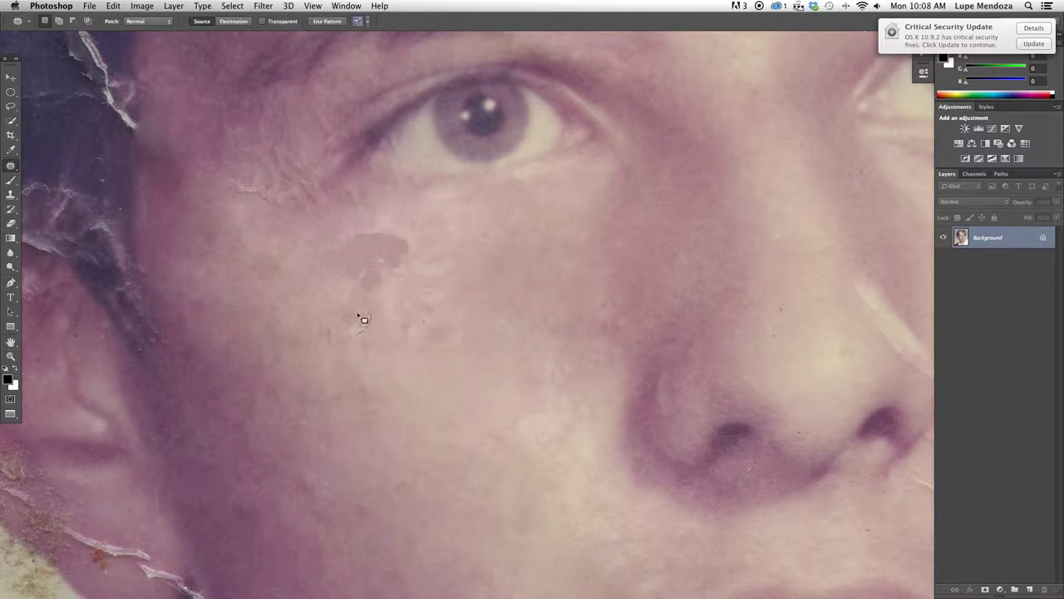
drag(466, 312, 499, 366)
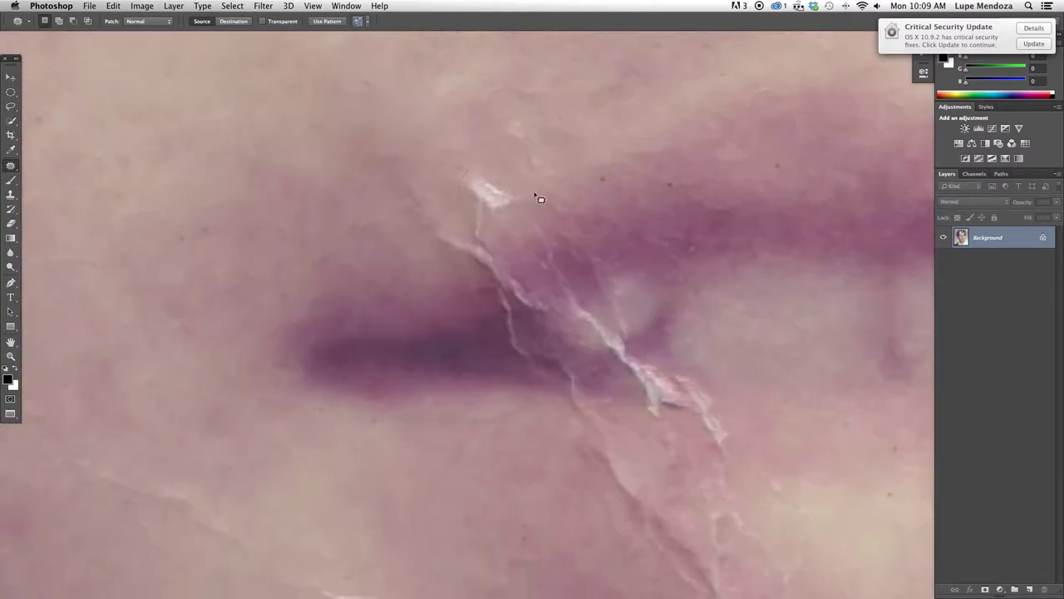
Step: Heal the top and lower parts of the white crack below the lower lip
key(shift+j)
drag(511, 295, 536, 283)
drag(508, 371, 576, 385)
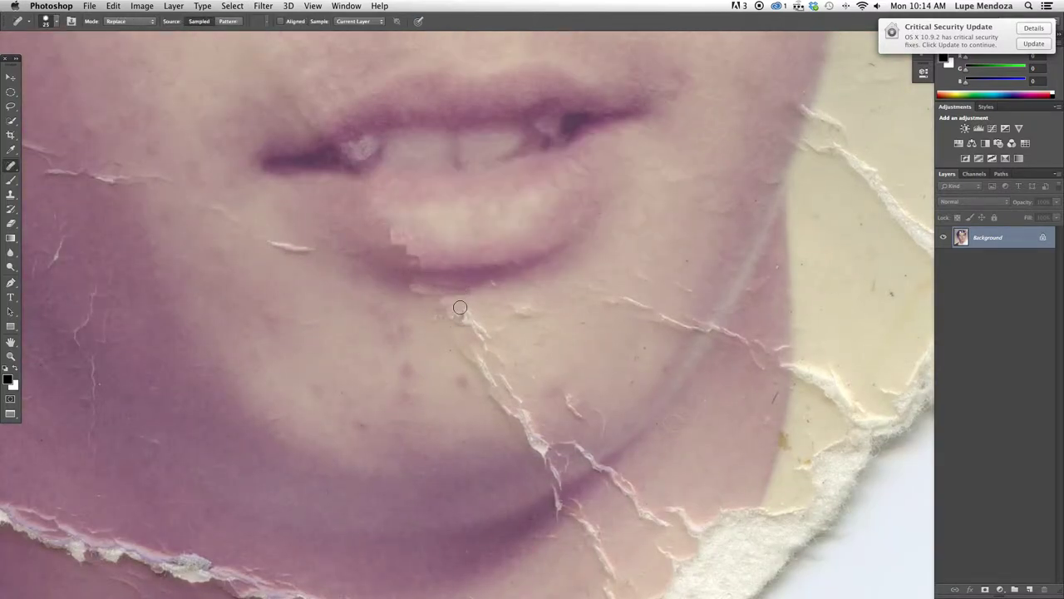
key(shift+j)
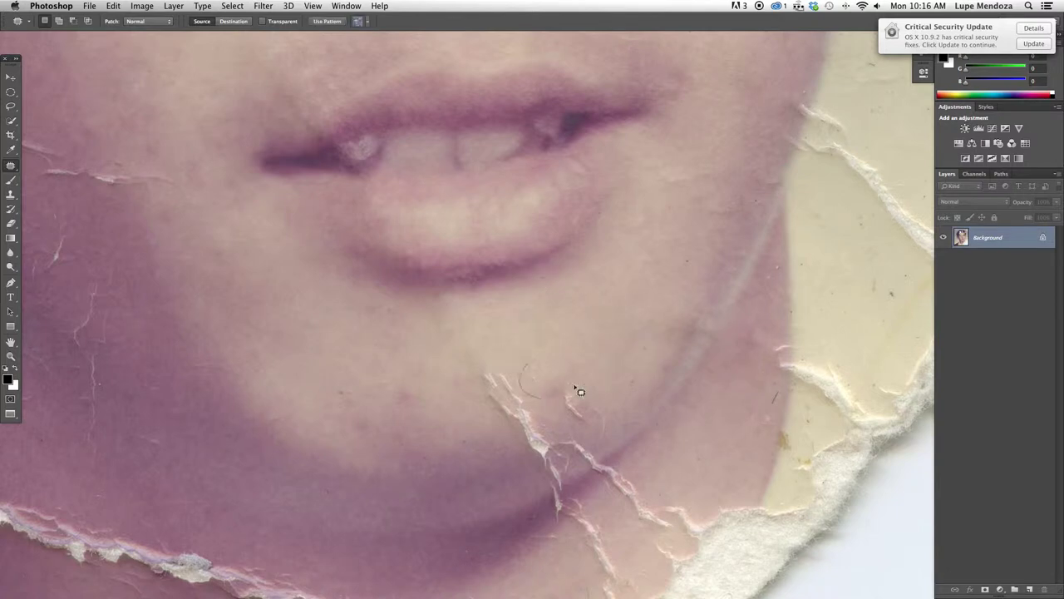
Step: Patch the crease near the torn paper edge and deselect it
scroll(404, 422, down, 2)
scroll(404, 422, down, 6)
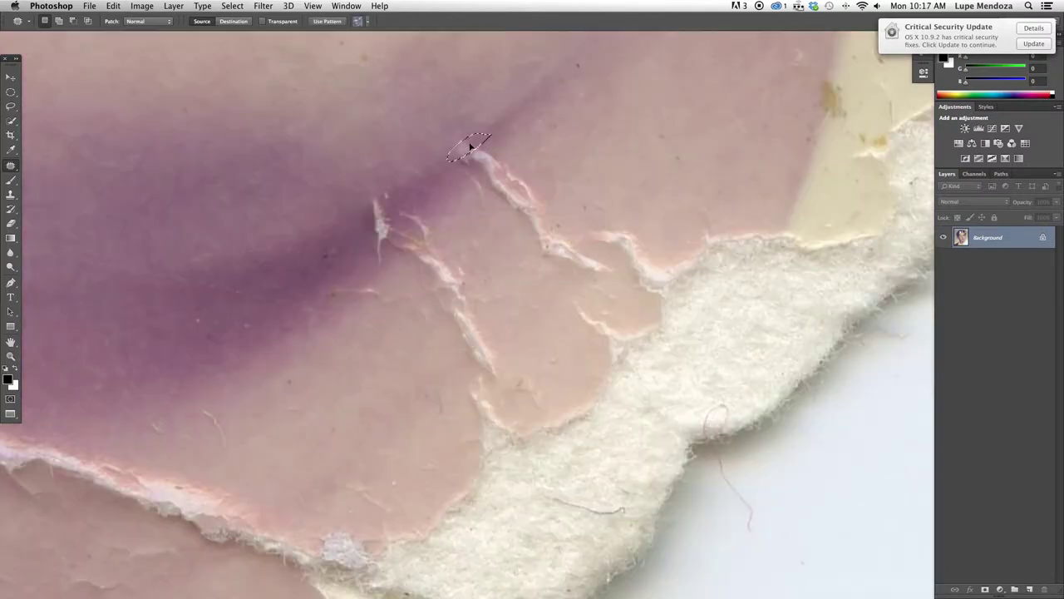
drag(498, 278, 493, 374)
drag(452, 330, 439, 468)
key(ctrl+d)
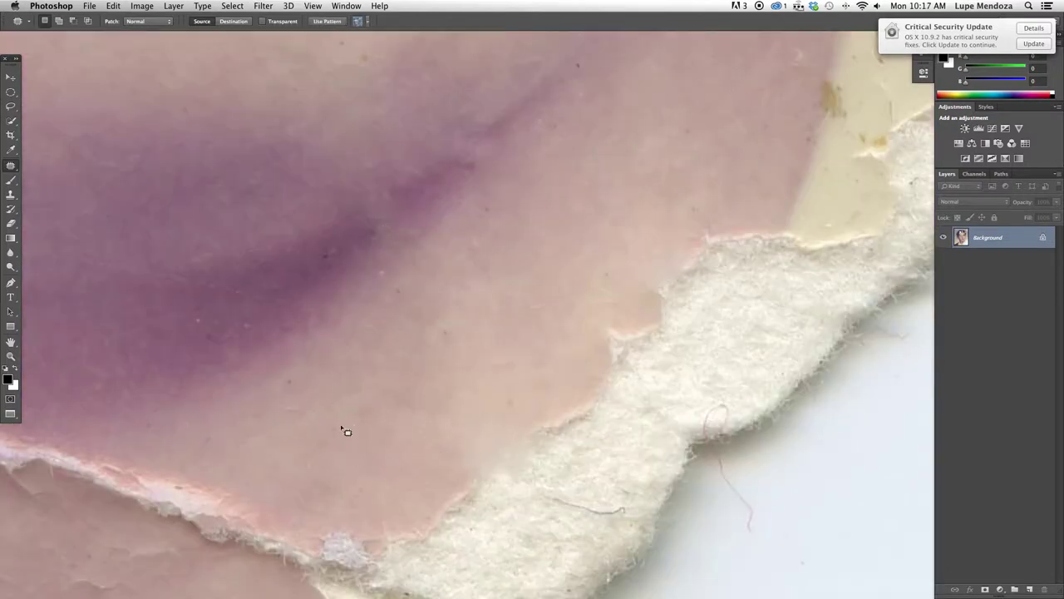
Step: Spot-heal the mark on the neck
scroll(536, 546, up, 10)
scroll(536, 546, up, 5)
scroll(518, 475, down, 3)
scroll(717, 484, down, 3)
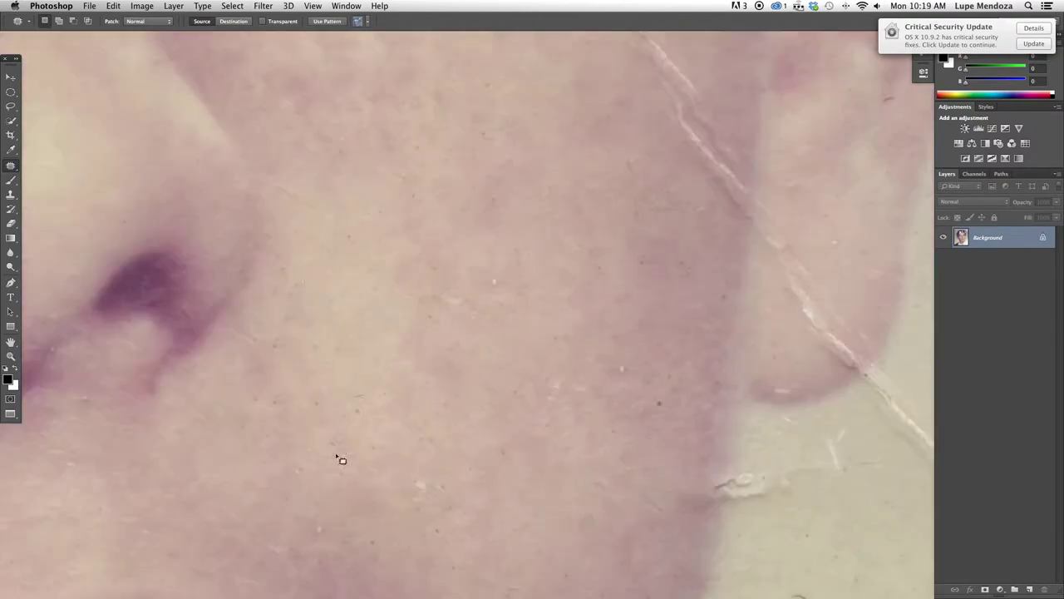
scroll(405, 221, down, 3)
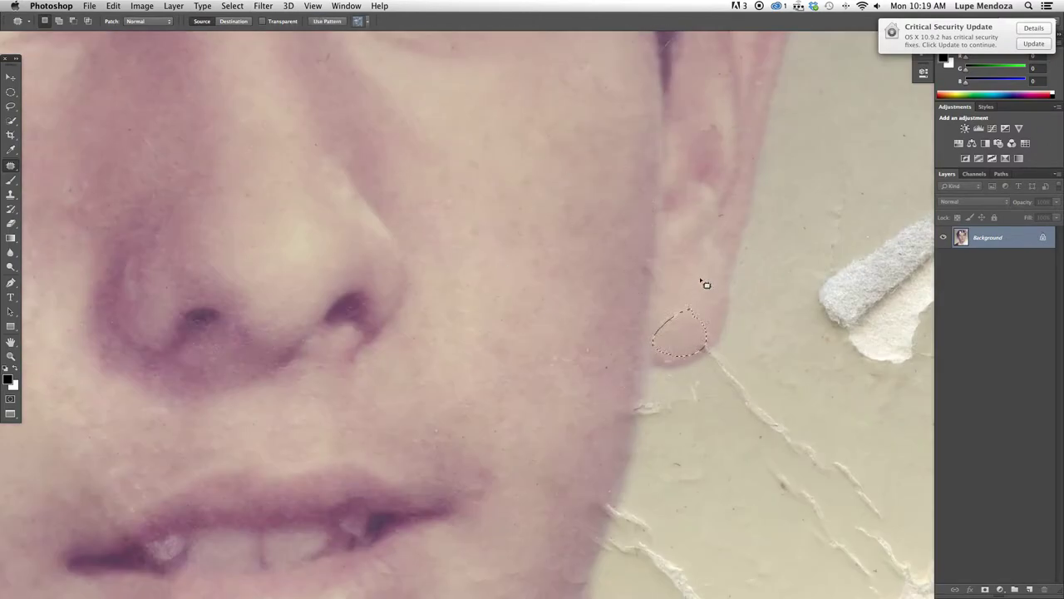
key(shift+j)
scroll(428, 219, down, 3)
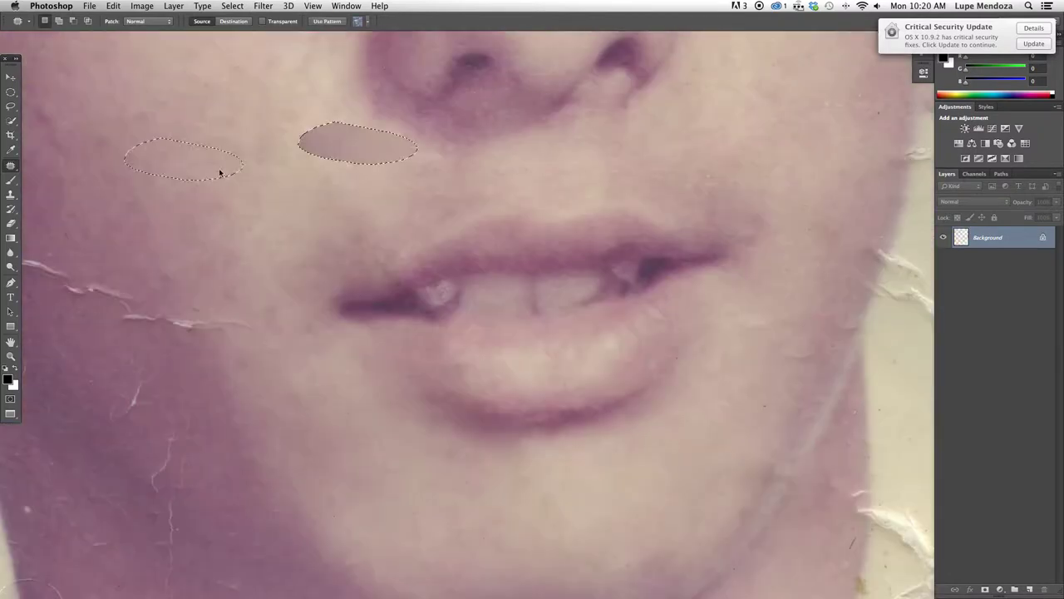
scroll(427, 219, down, 5)
mouse_move(408, 295)
mouse_down()
mouse_move(382, 188)
mouse_move(414, 212)
mouse_up()
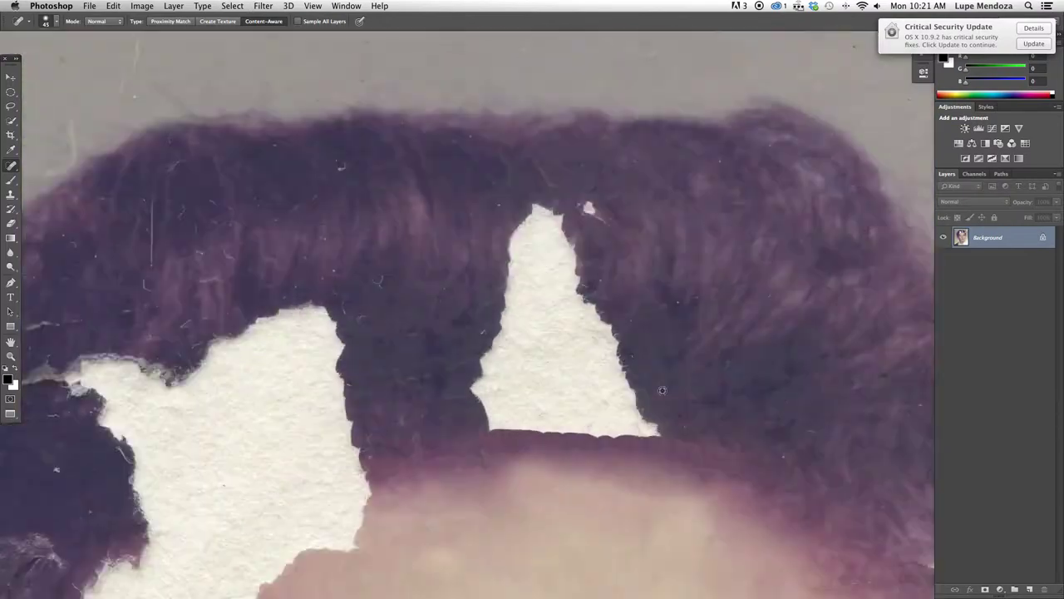
Step: Fill the large white hair tear and its streaked edges with dark hair tone
mouse_move(487, 370)
mouse_down()
mouse_move(578, 366)
mouse_move(636, 337)
mouse_move(637, 391)
mouse_move(566, 266)
mouse_move(500, 232)
mouse_up()
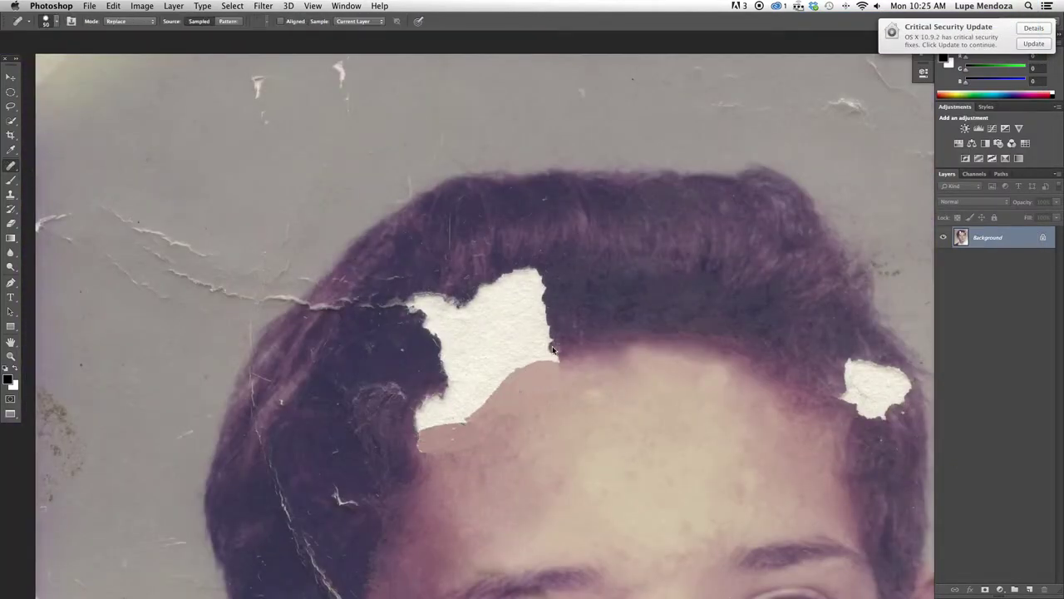
drag(553, 349, 418, 422)
drag(383, 456, 391, 366)
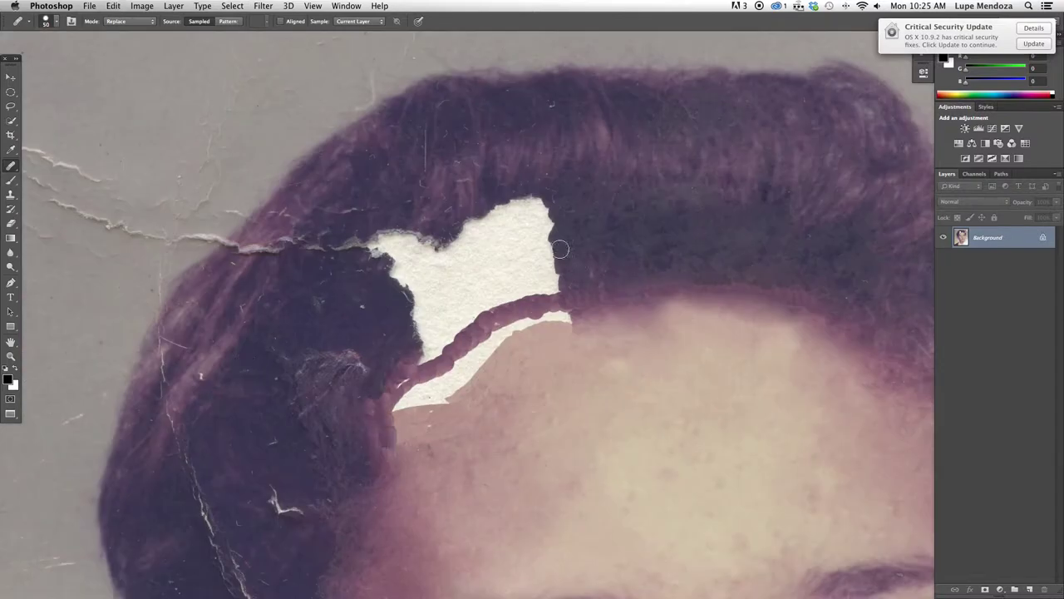
drag(569, 279, 407, 229)
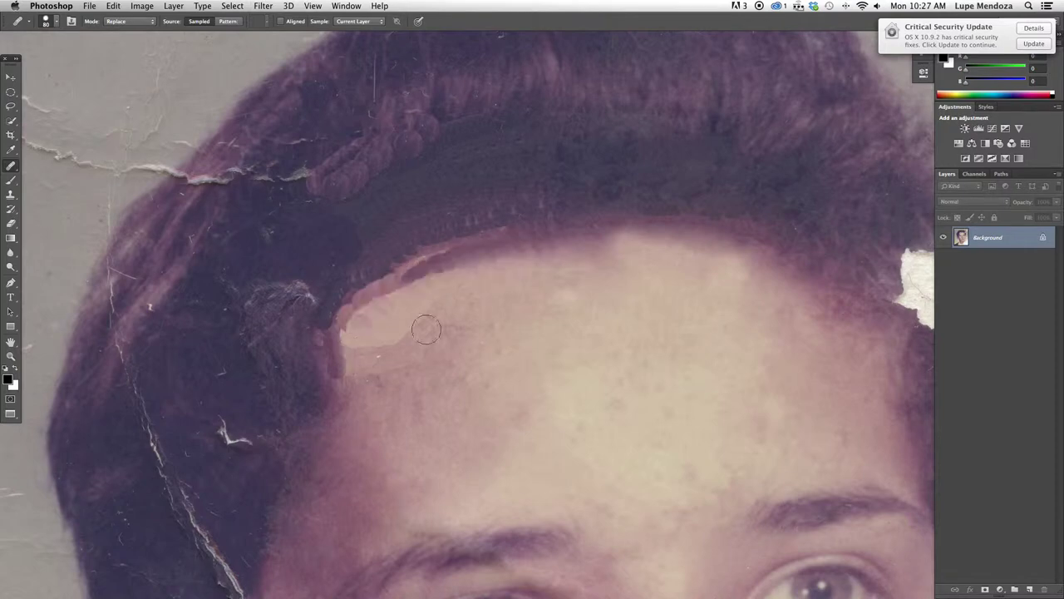
Step: Smooth the hairline bump, patch a forehead-edge spot, and set the spot healing mode to Multiply
drag(430, 281, 475, 392)
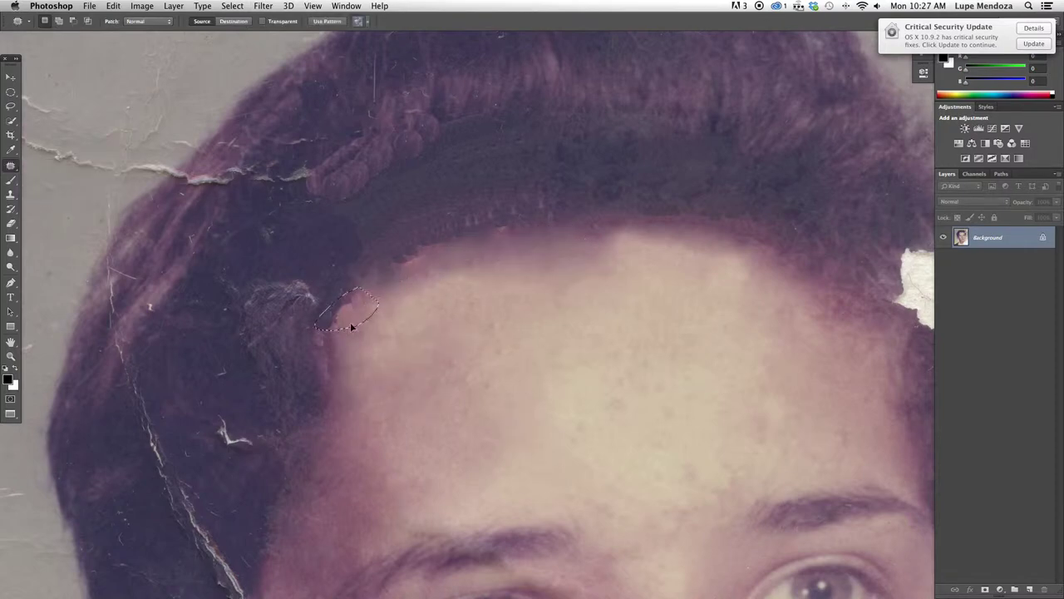
drag(397, 343, 371, 379)
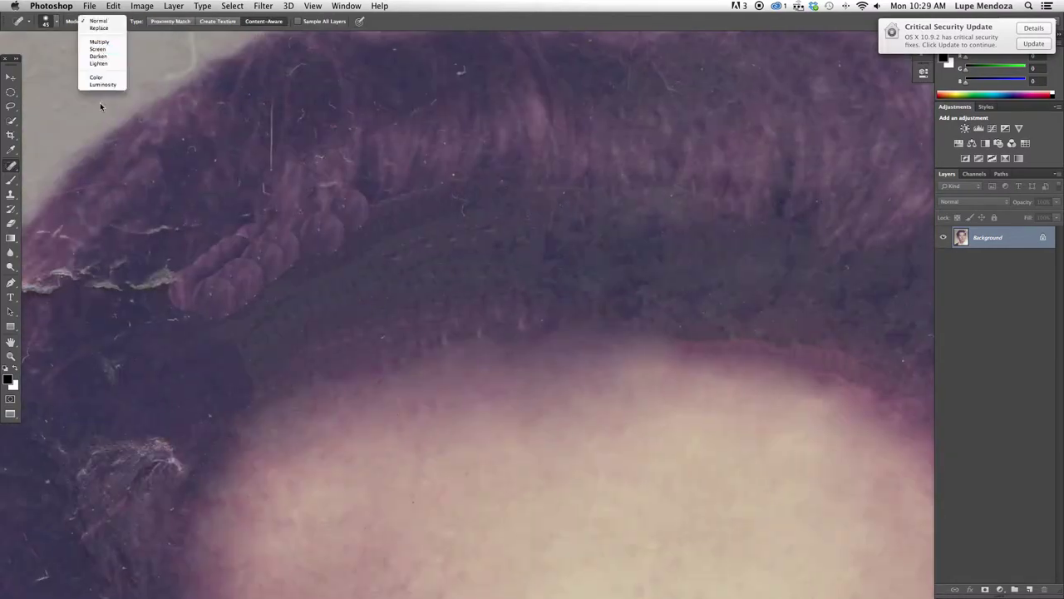
click(100, 45)
key(shift+j)
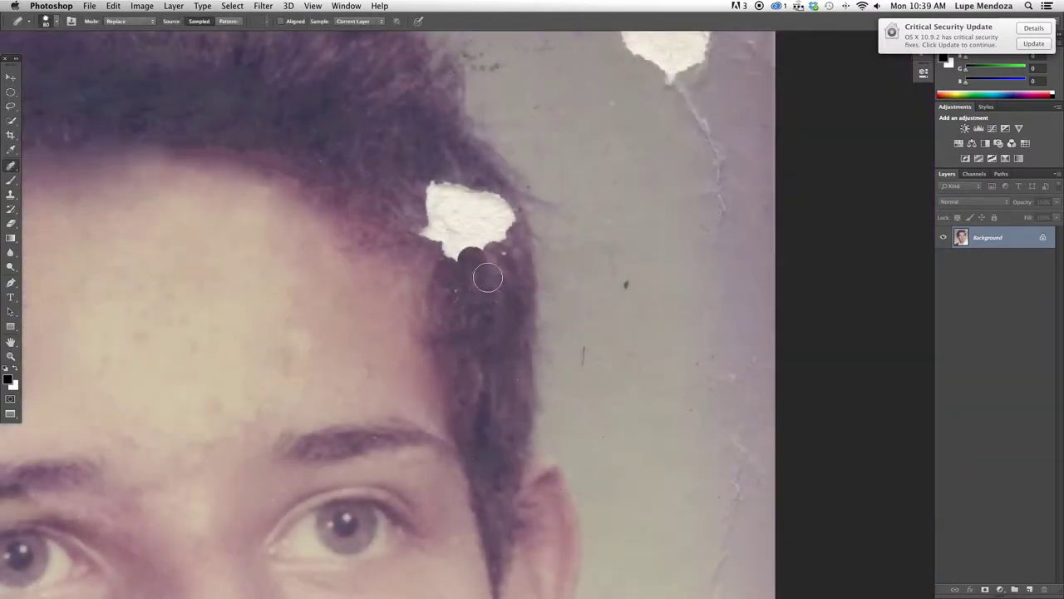
Step: Patch away the stray hair strand and the white streak along the jaw below the ear
key(shift+j)
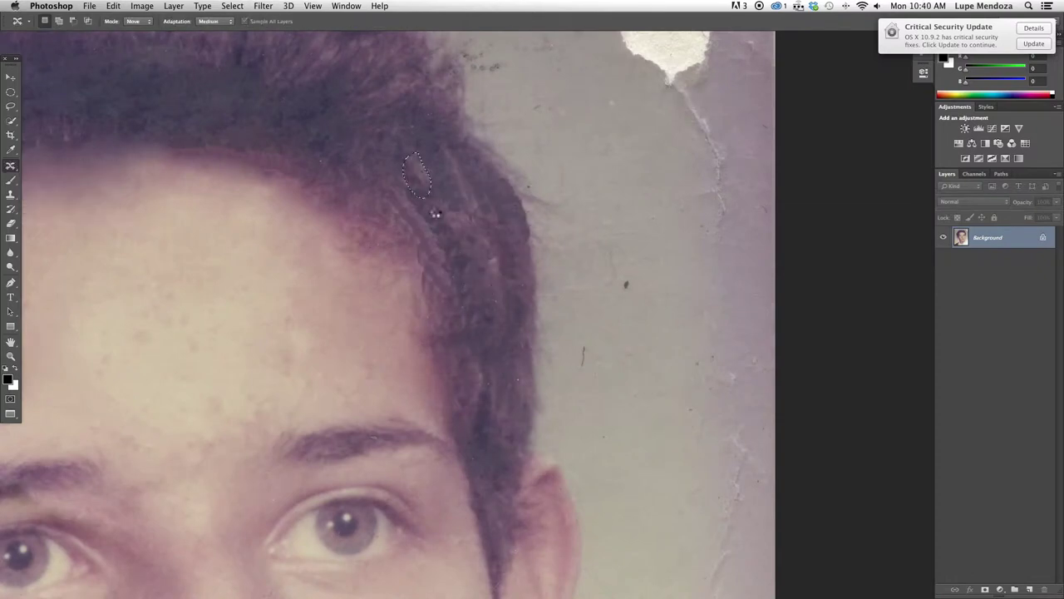
drag(387, 132, 414, 196)
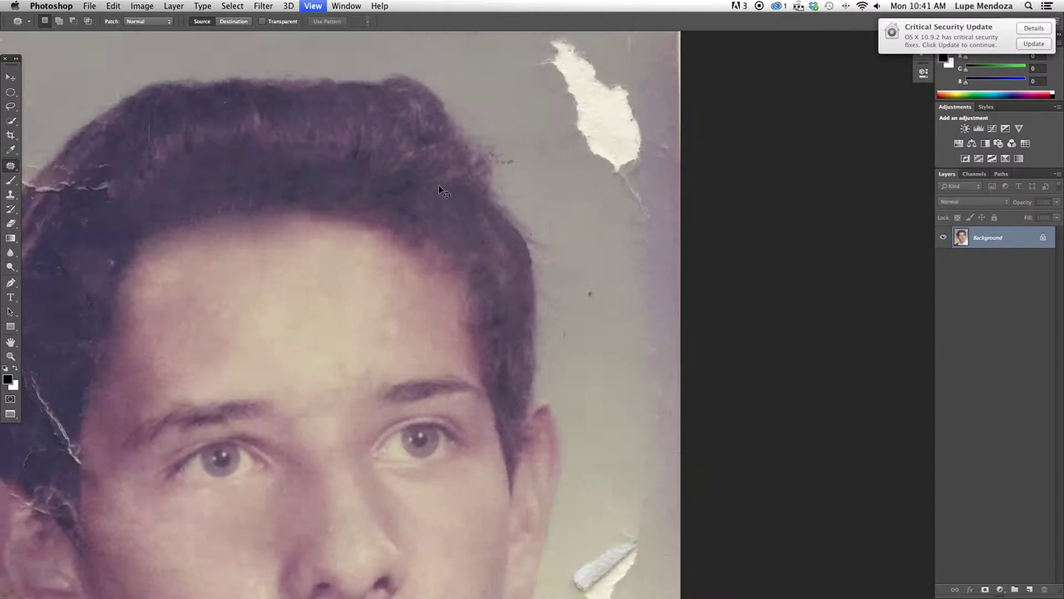
drag(499, 313, 597, 268)
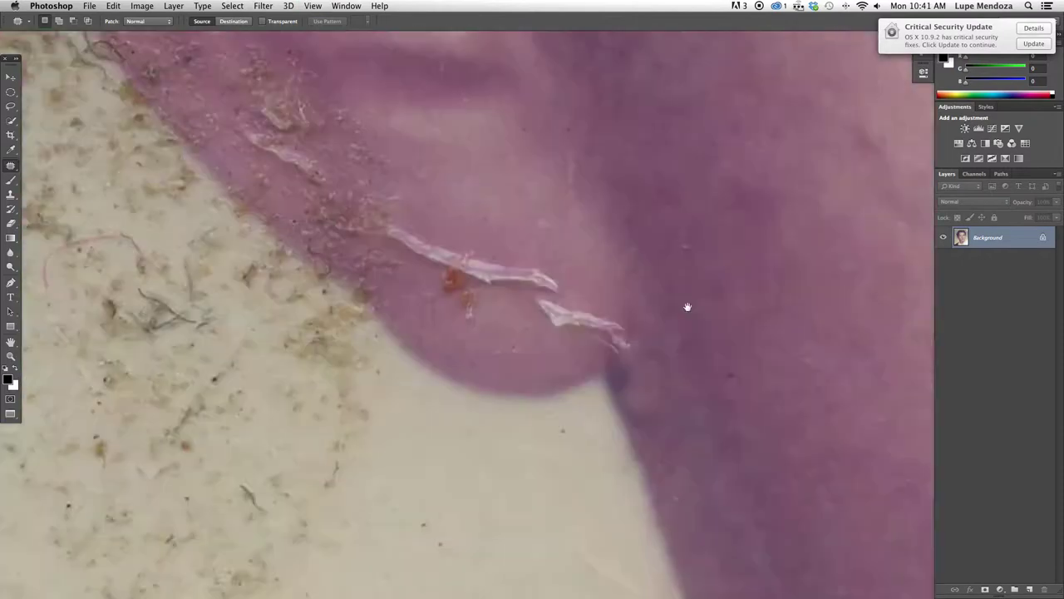
mouse_move(748, 304)
mouse_down()
mouse_move(731, 309)
mouse_move(713, 230)
mouse_up()
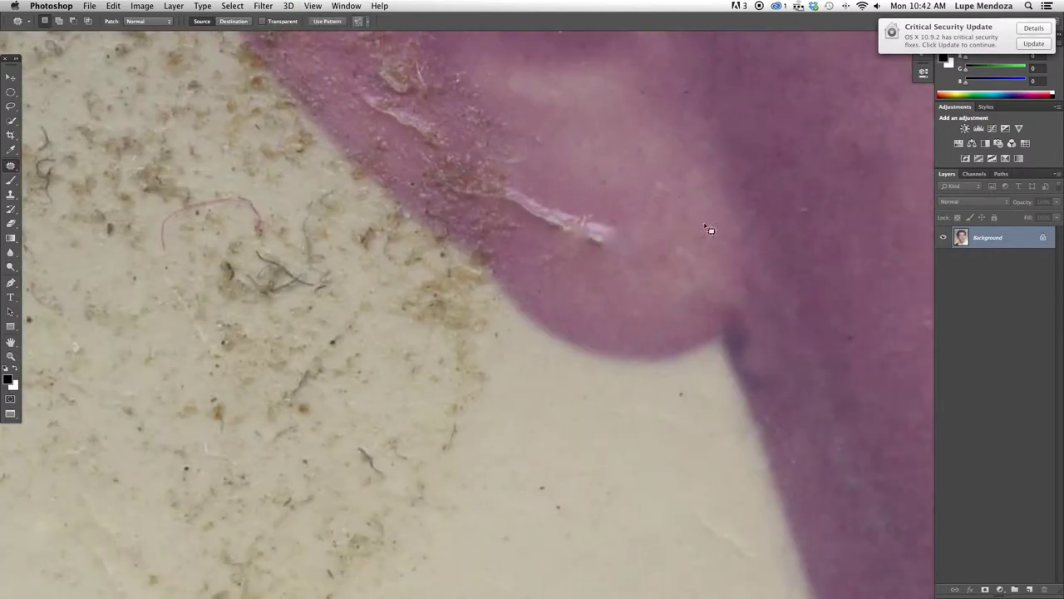
scroll(563, 178, up, 5)
scroll(748, 374, up, 5)
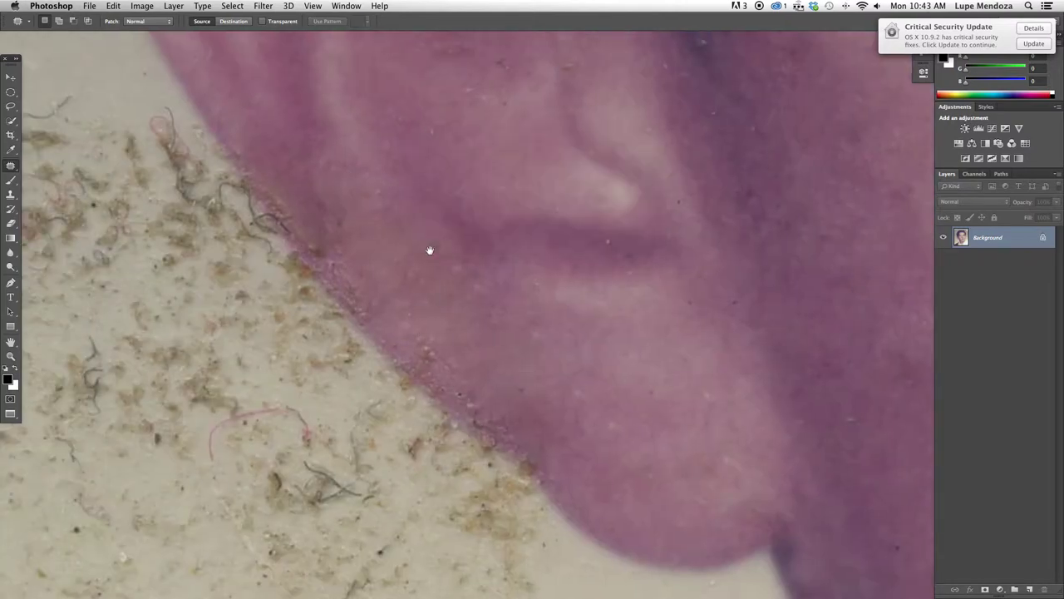
Step: Heal the dark specks below and left of the ear and along the jaw edge
click(11, 165)
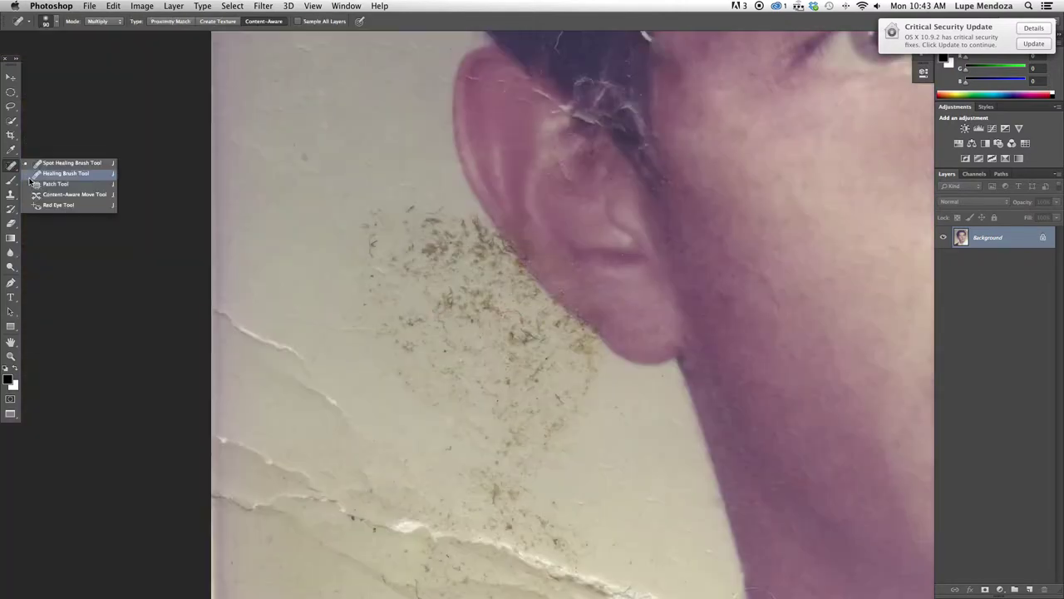
mouse_move(425, 214)
mouse_down()
mouse_move(503, 375)
mouse_move(443, 318)
mouse_up()
drag(444, 246, 386, 237)
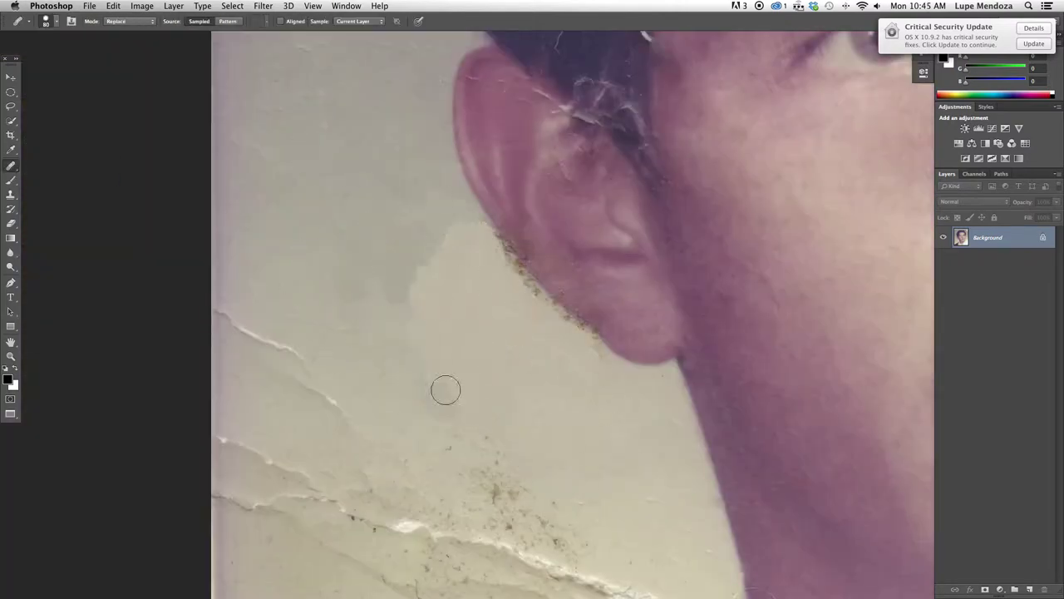
key(shift+j)
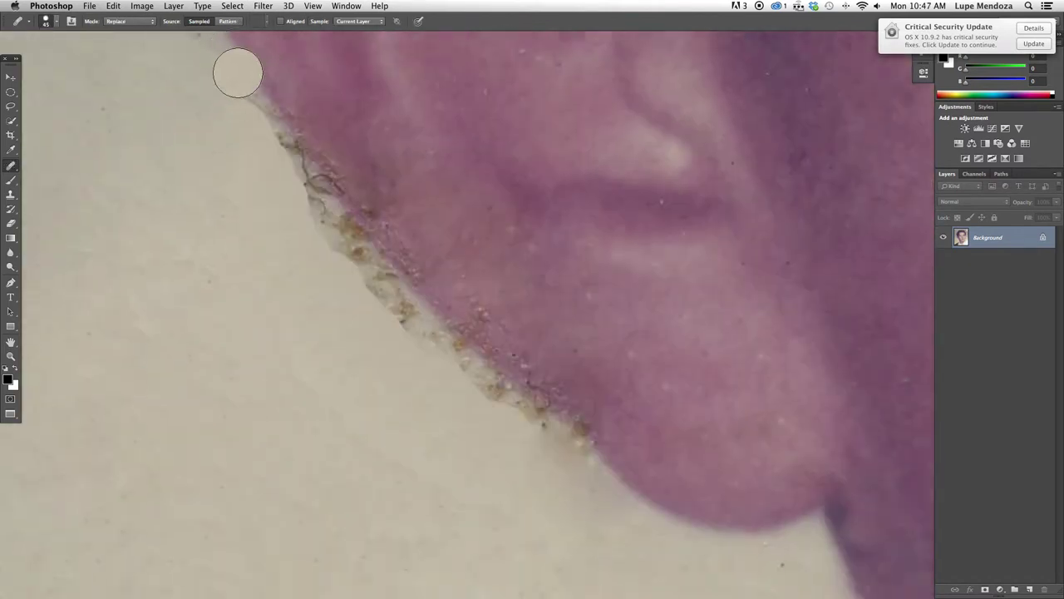
drag(426, 250, 576, 458)
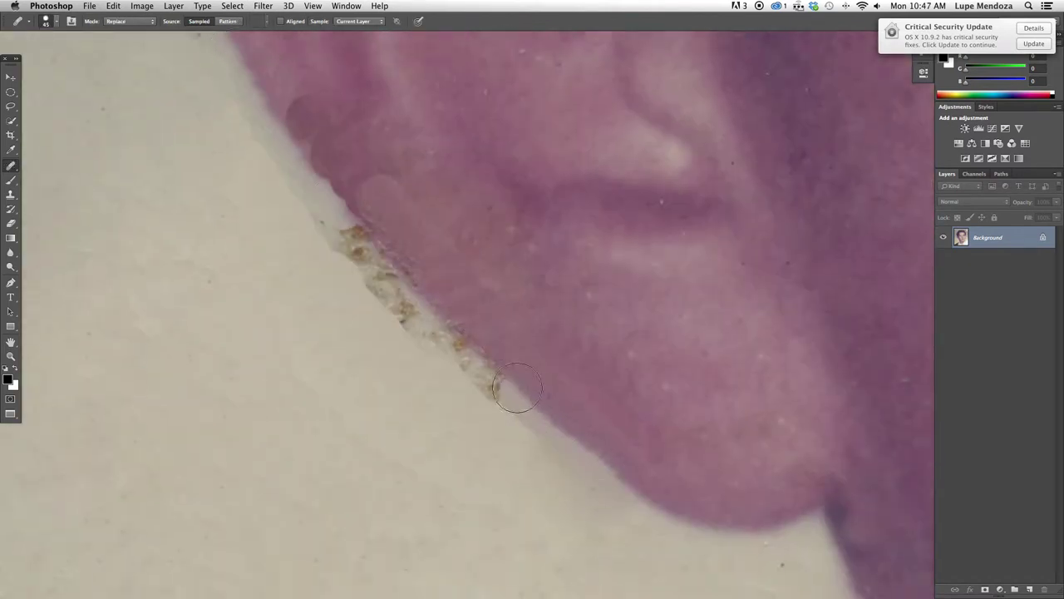
drag(366, 200, 457, 336)
key(shift+j)
drag(345, 171, 366, 249)
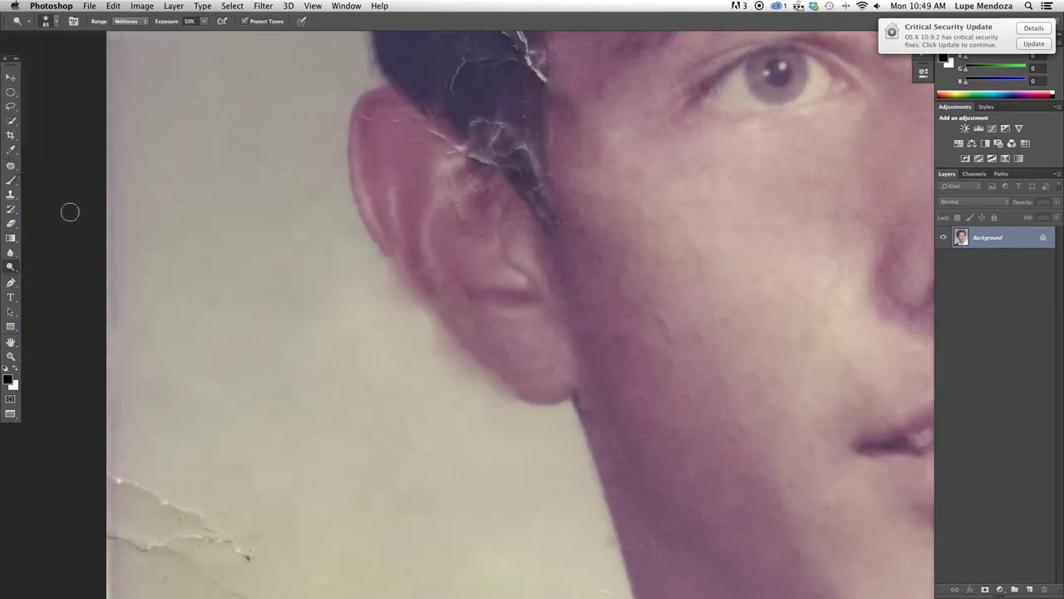
Step: Close the brush size and hardness settings and return to the Patch tool
click(46, 21)
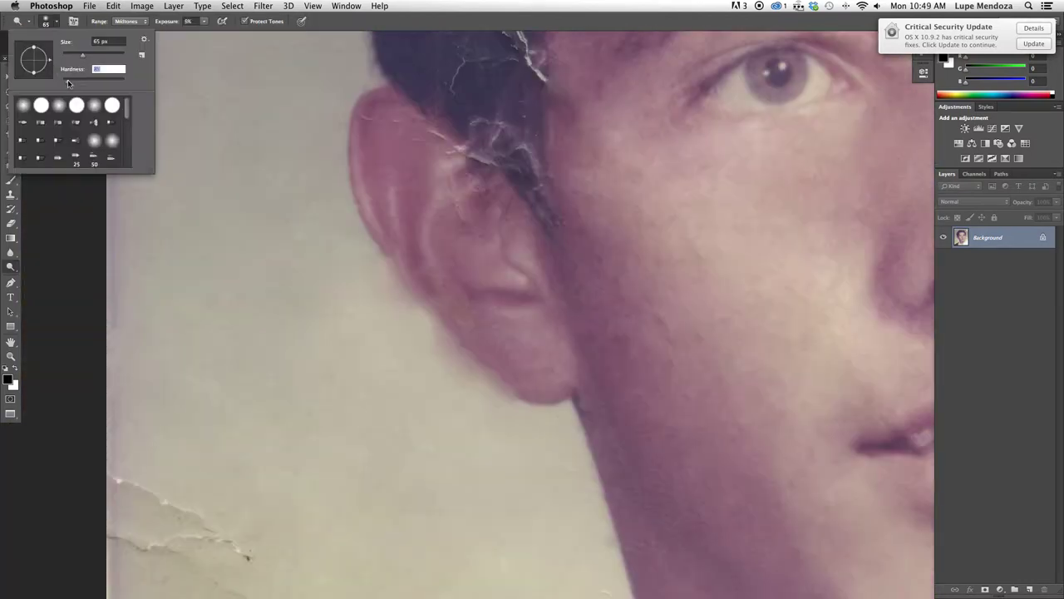
click(482, 380)
key(j)
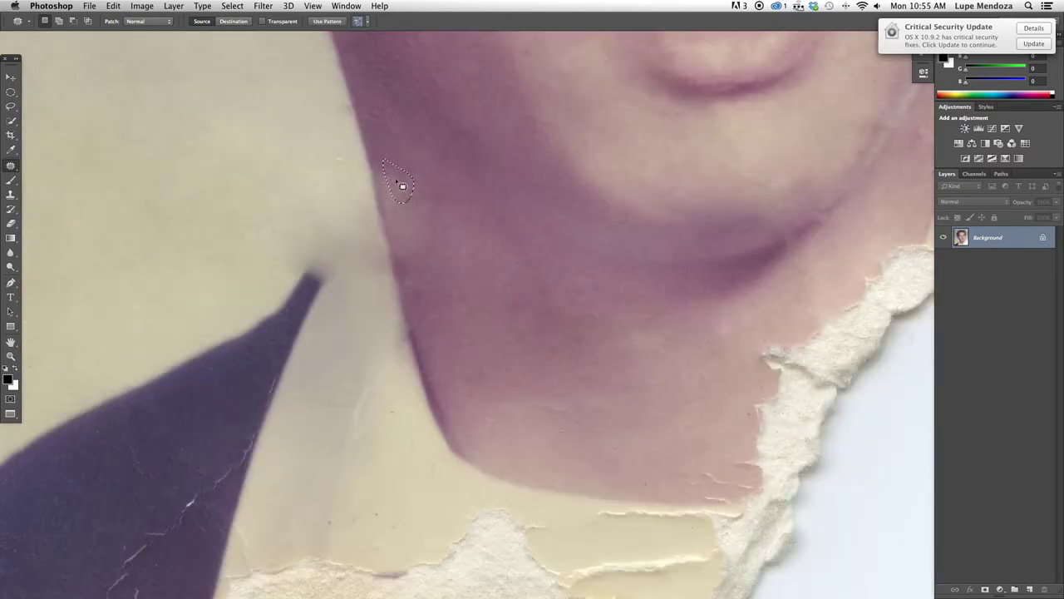
Step: Zoom out and patch the damaged background near the top-right corner
scroll(410, 239, up, 10)
scroll(499, 321, up, 5)
key(ctrl+minus)
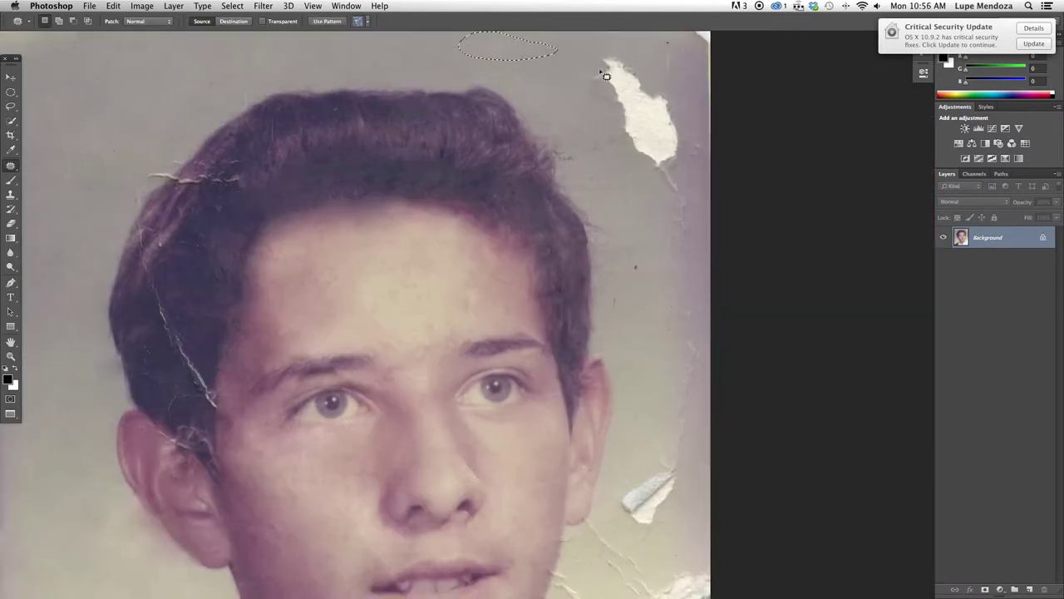
scroll(598, 151, right, 5)
scroll(598, 151, down, 2)
mouse_move(645, 70)
mouse_down()
mouse_move(656, 169)
mouse_move(604, 62)
mouse_up()
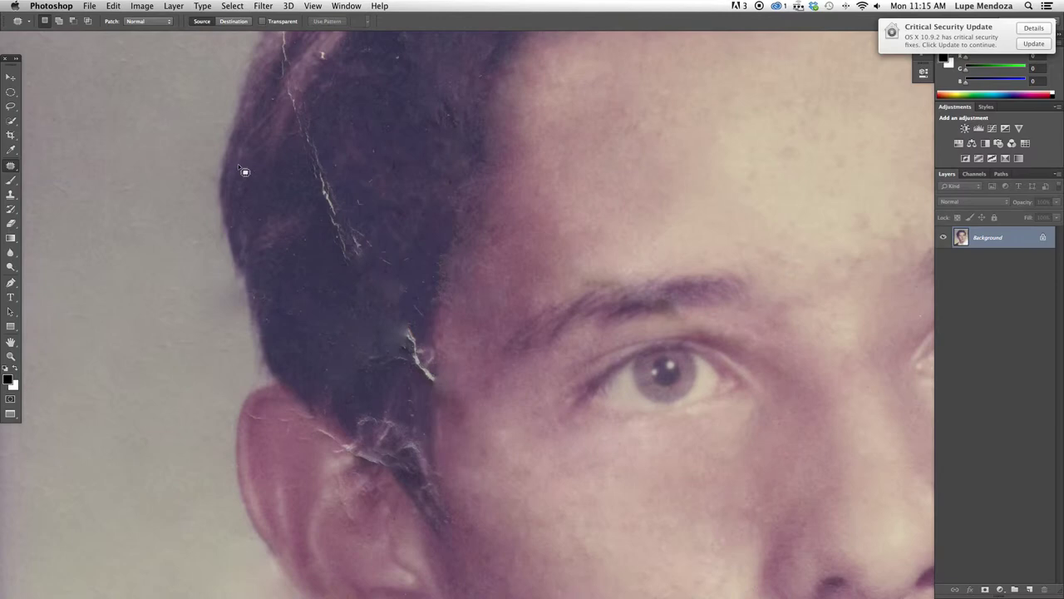
Step: Patch the cracked hair strand with clean hair and outline a spot beside the hair
key(super+minus)
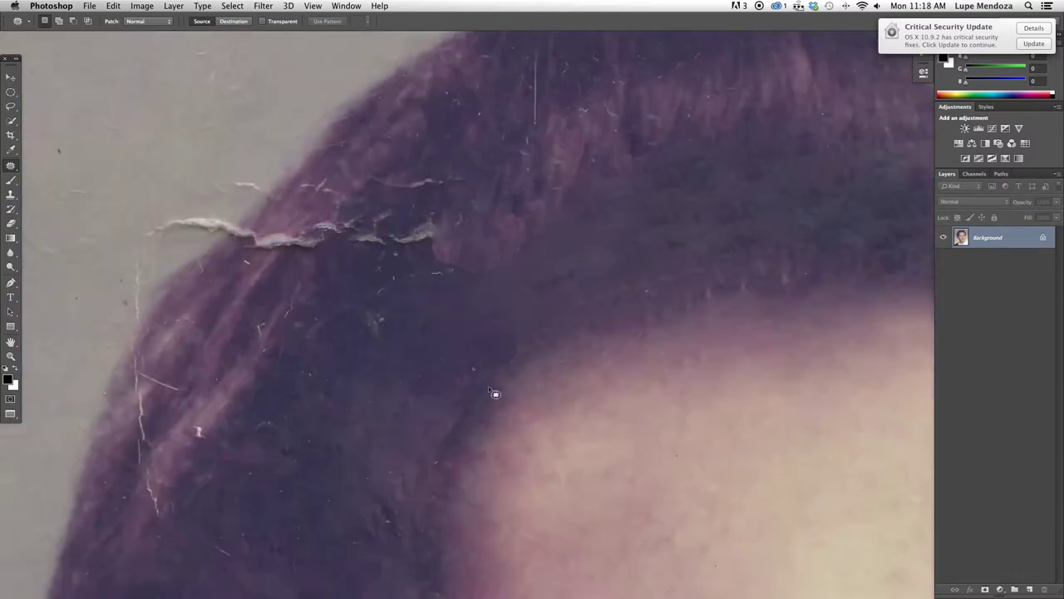
mouse_move(290, 319)
mouse_down()
mouse_move(341, 357)
mouse_move(263, 268)
mouse_up()
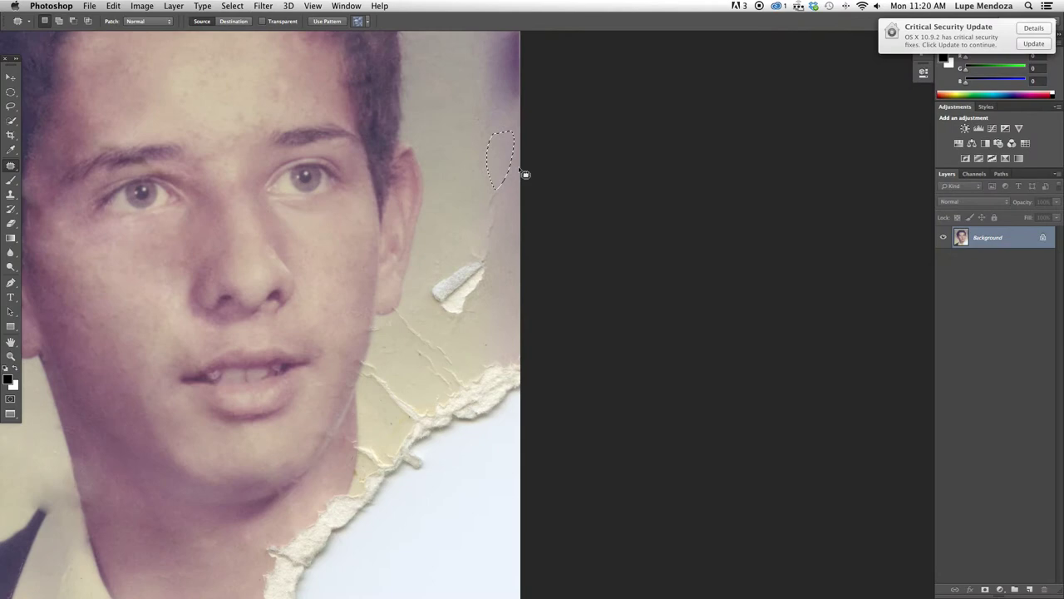
drag(438, 275, 441, 298)
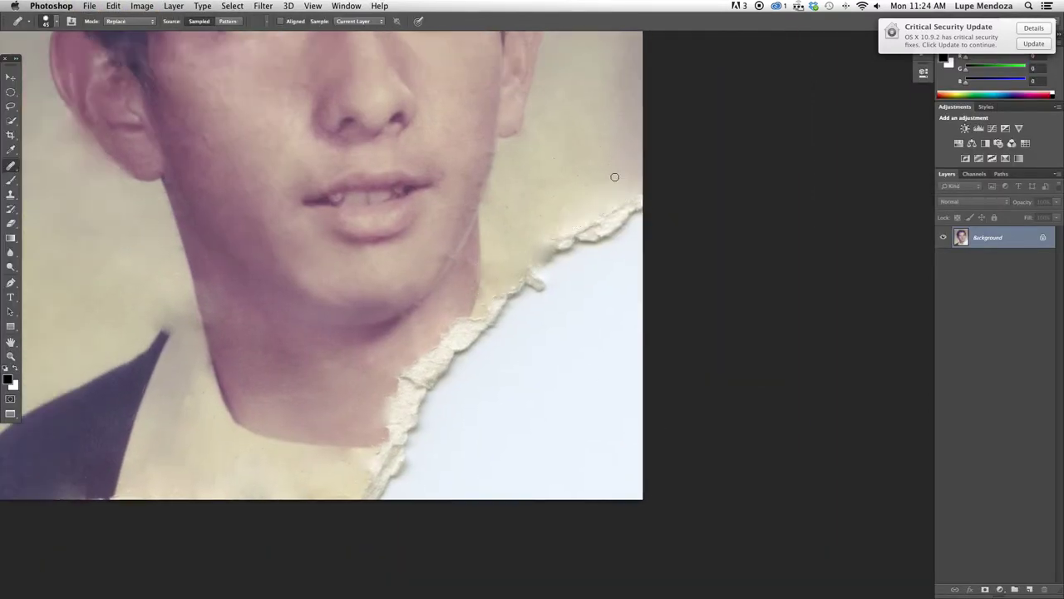
Step: Clone beige paper tone over the torn lower-right edge of the photo
mouse_move(609, 191)
mouse_down()
mouse_move(624, 166)
mouse_move(641, 439)
mouse_move(558, 185)
mouse_up()
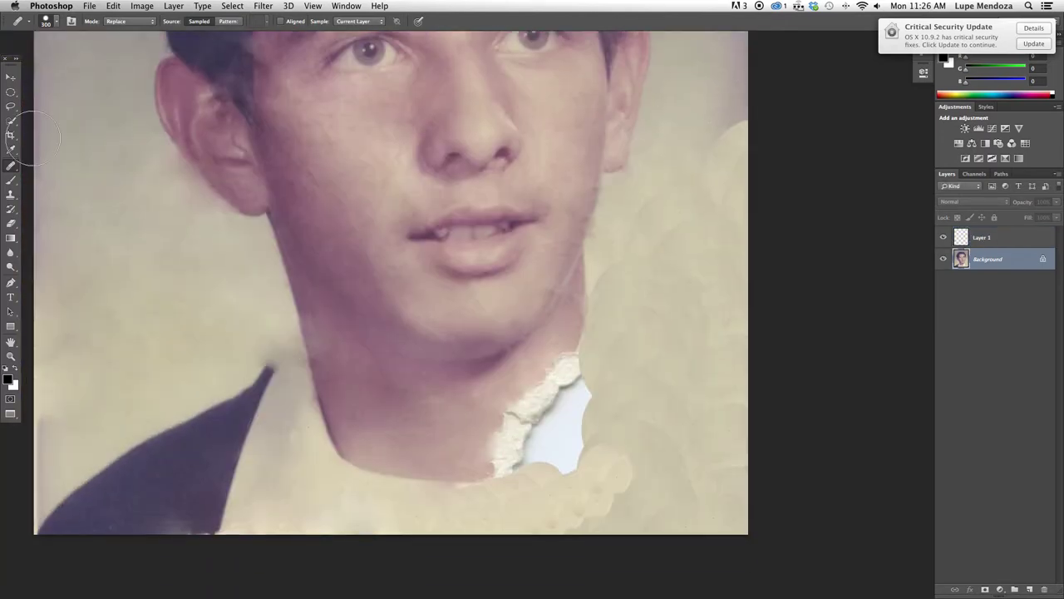
Step: Move the copied collar lower right, perspective-fit it as the right lapel, and set Multiply mode
key(v)
drag(582, 466, 675, 458)
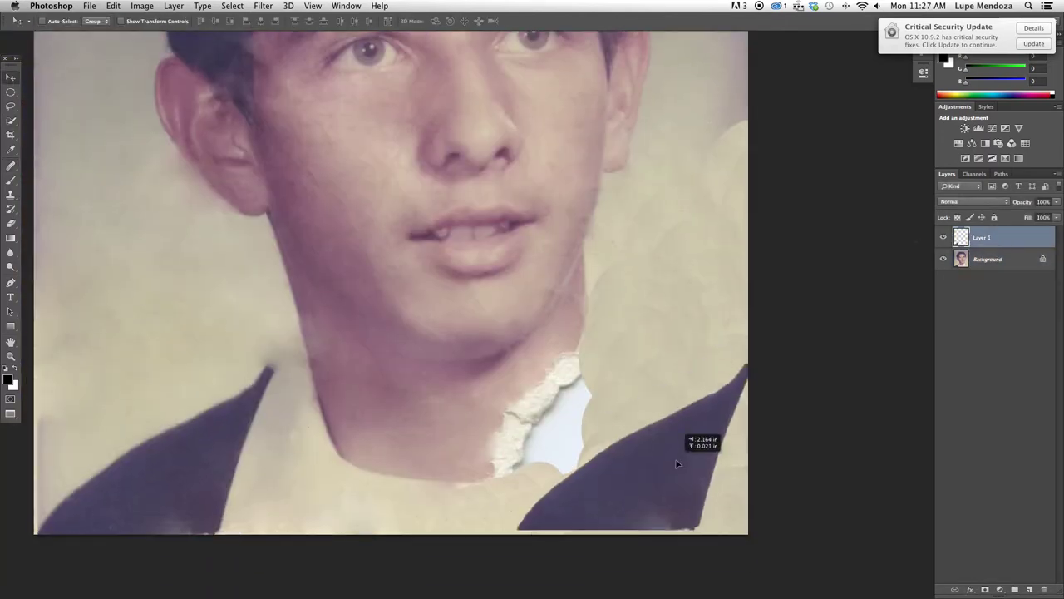
click(232, 6)
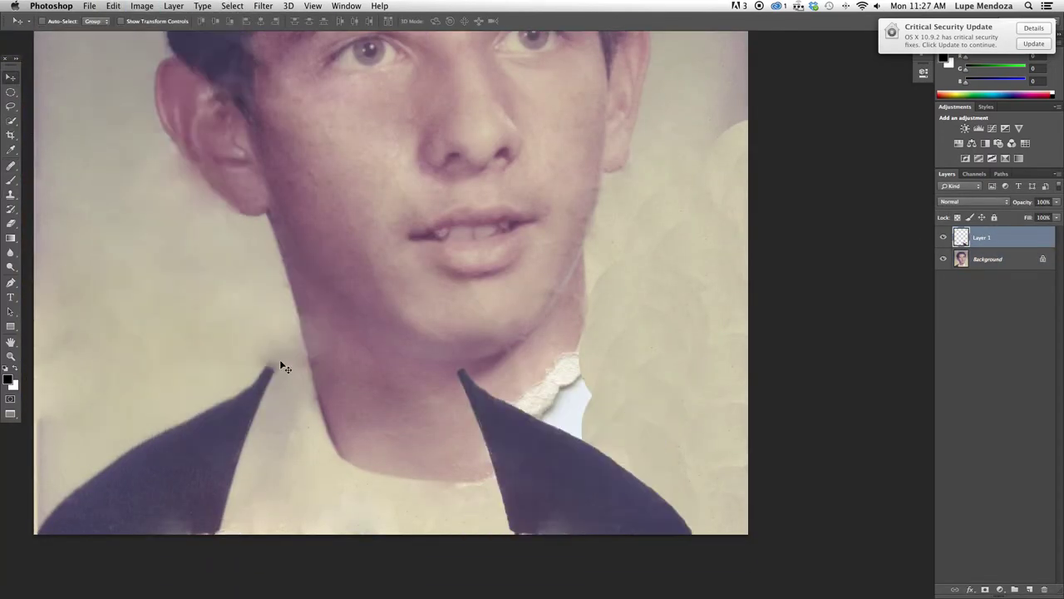
click(280, 231)
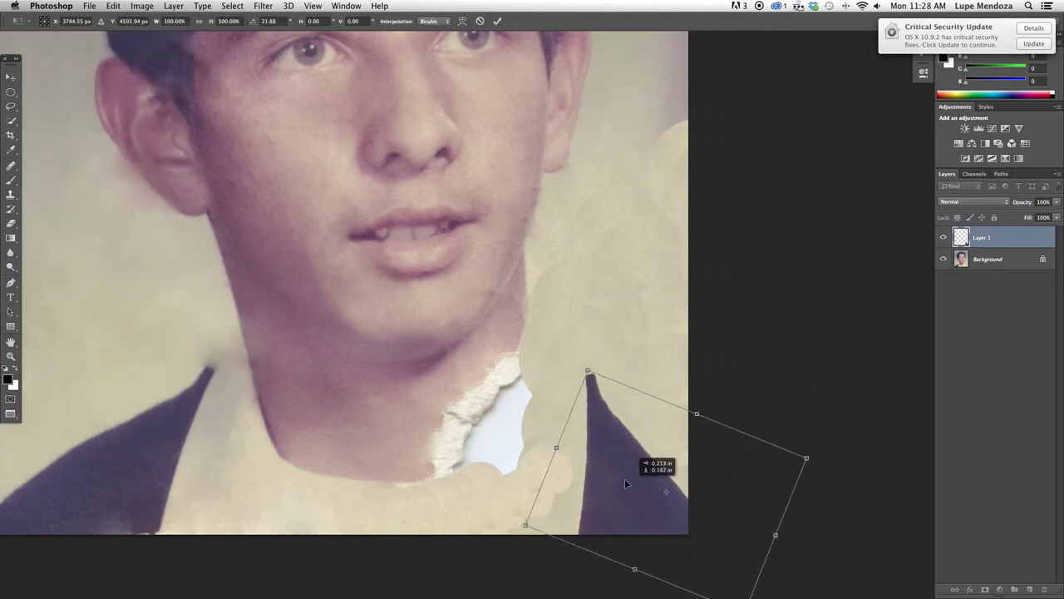
drag(630, 475, 491, 527)
key(Return)
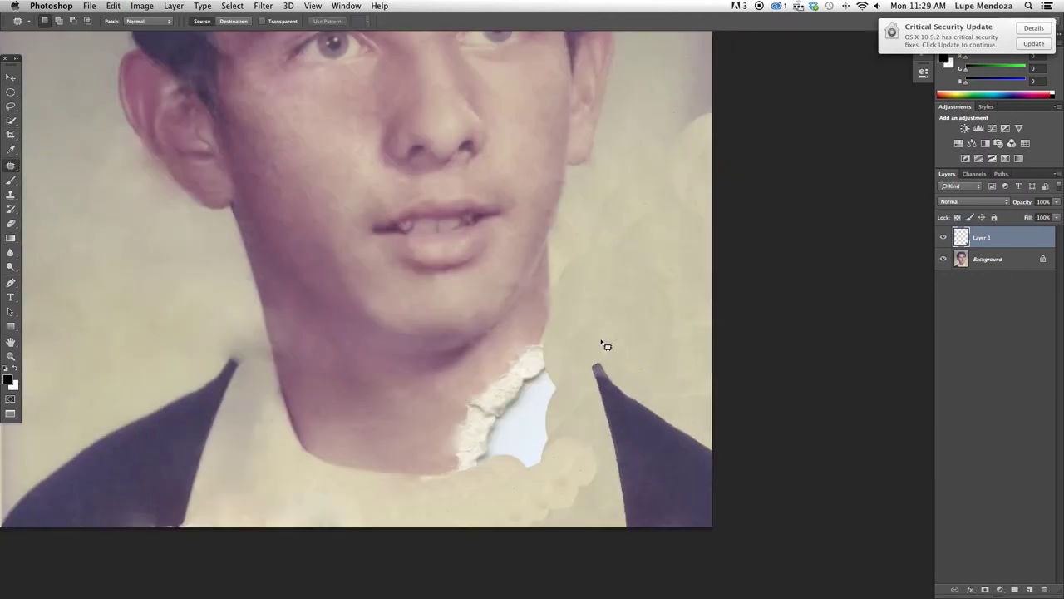
click(125, 21)
click(118, 63)
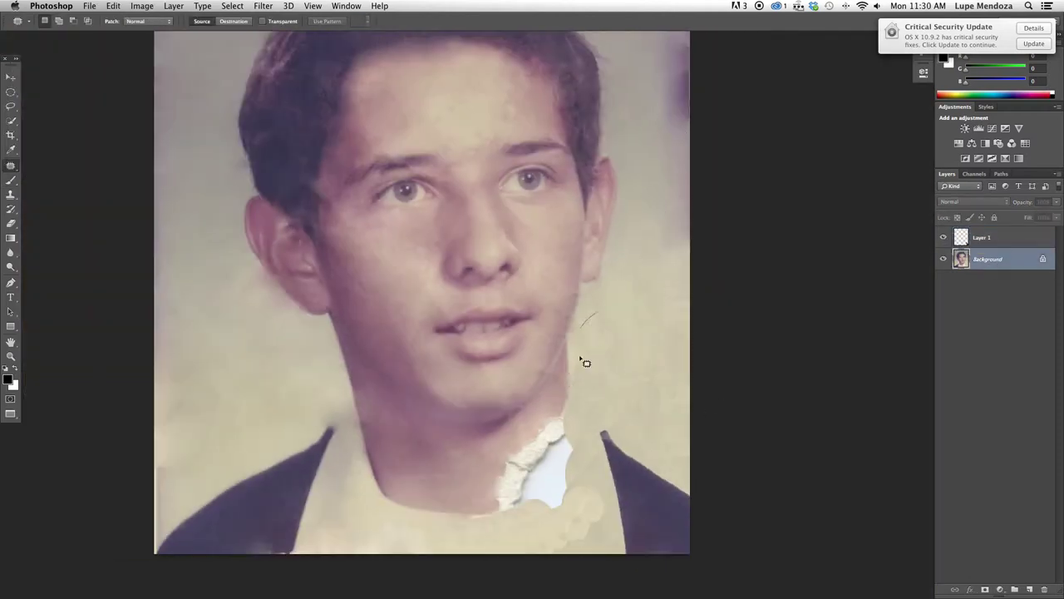
Step: Heal the white tear on the neck and patch the chin and neck area
drag(582, 361, 596, 366)
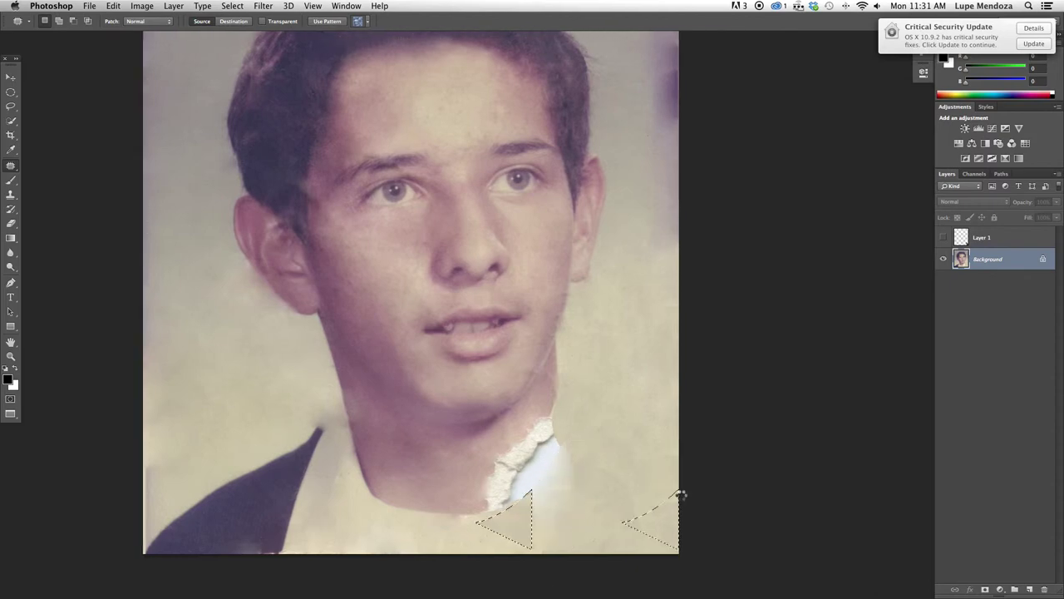
drag(535, 503, 532, 442)
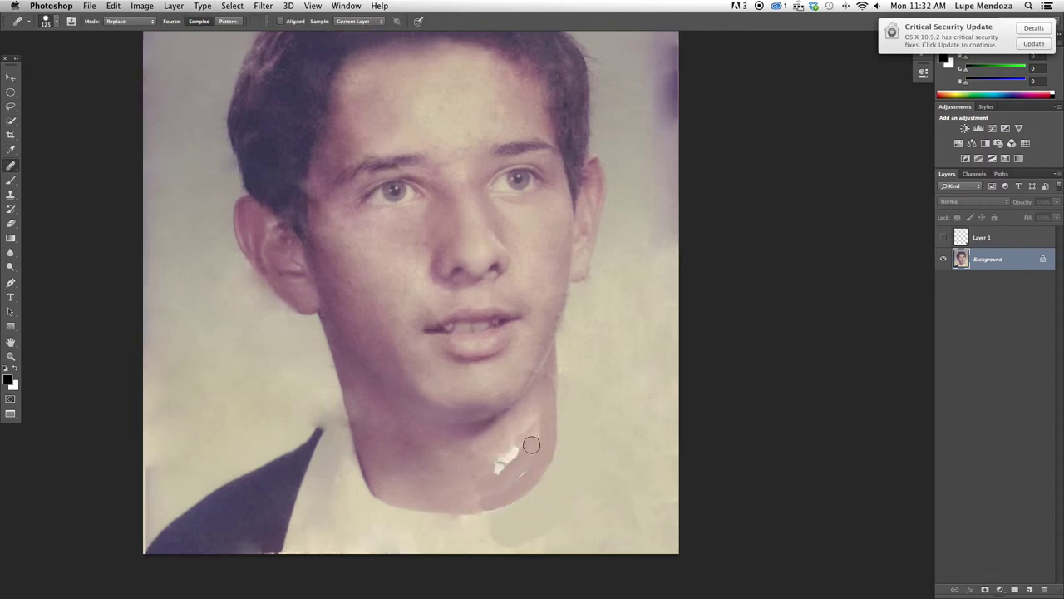
right_click(11, 166)
click(46, 184)
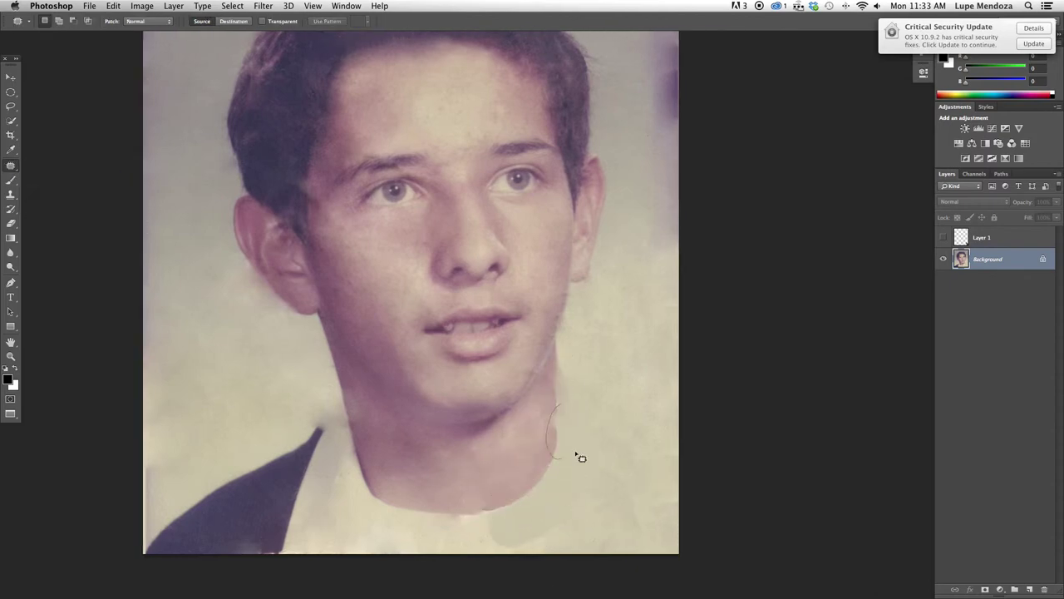
mouse_move(580, 457)
mouse_down()
mouse_move(508, 515)
mouse_move(632, 532)
mouse_up()
Step: Patch the white top-right corner with nearby background, then fit the photo on screen
drag(647, 245, 633, 441)
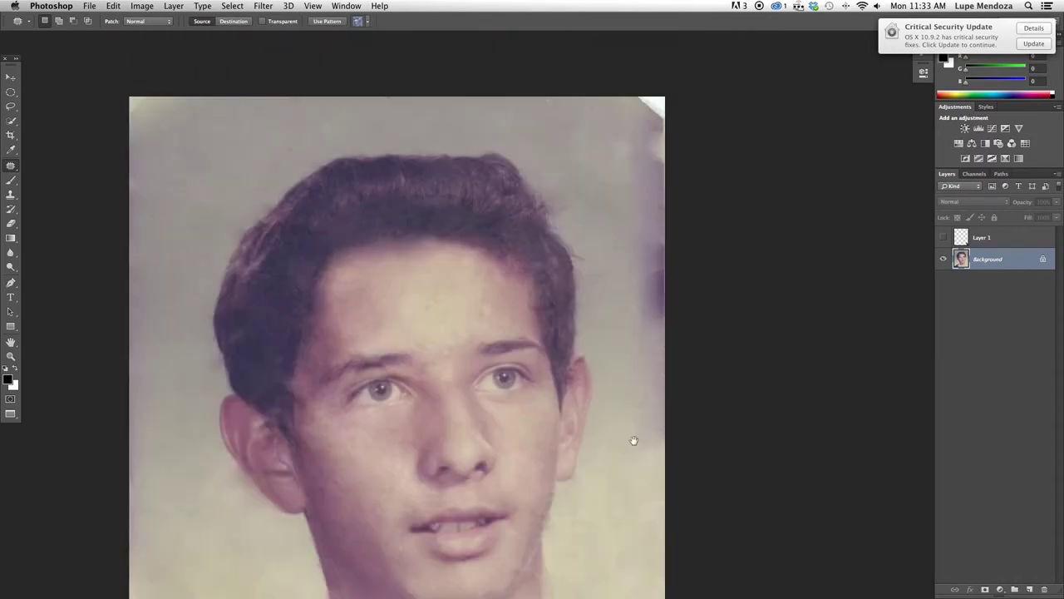
mouse_move(670, 147)
mouse_down()
mouse_move(600, 163)
mouse_move(607, 287)
mouse_up()
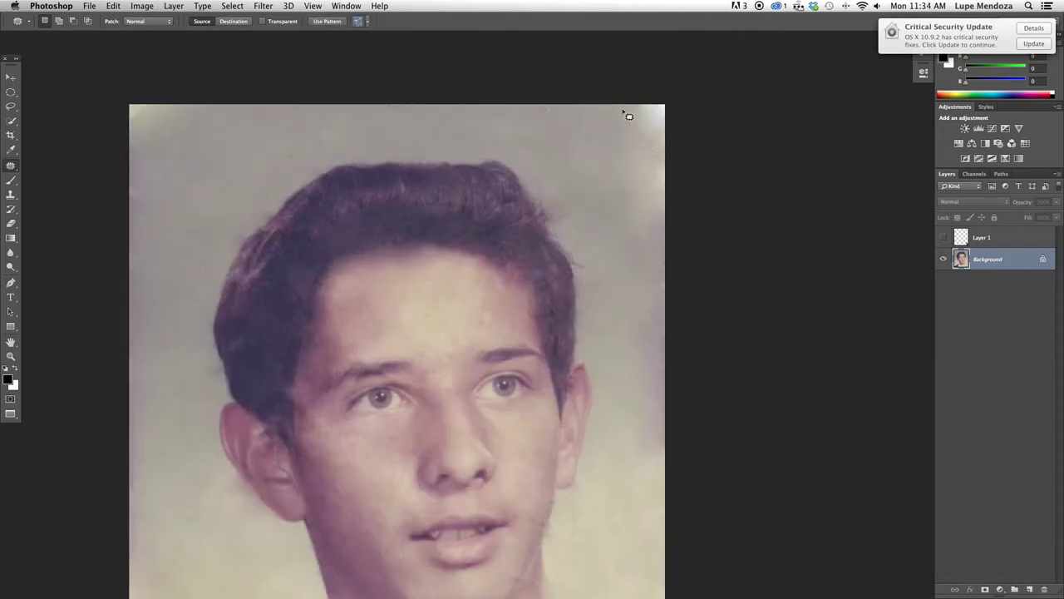
key(super+0)
click(984, 238)
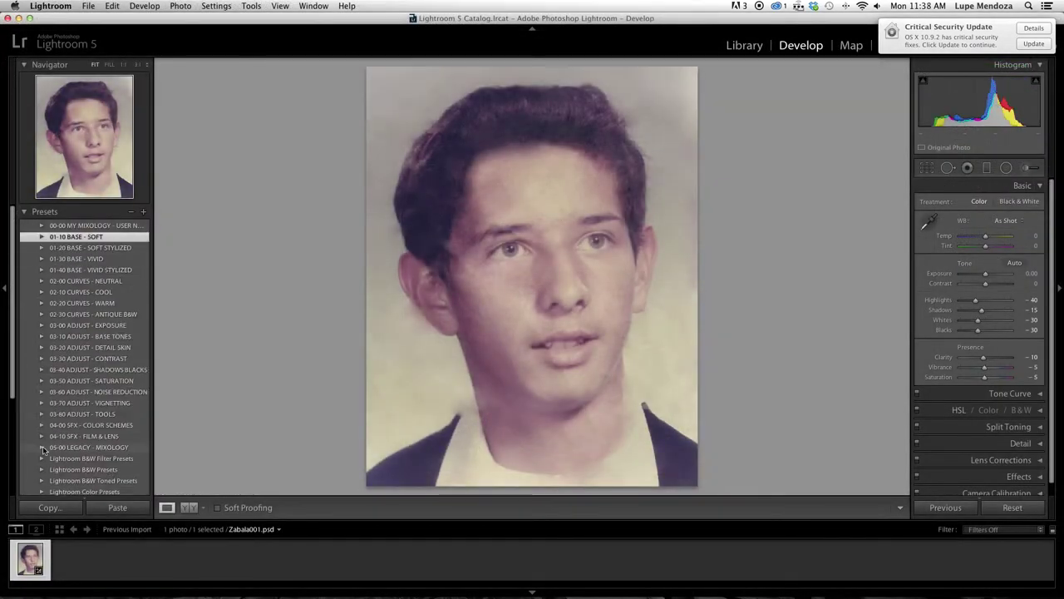
Step: Apply the Neutral curves, skin and saturation presets, bringing Vibrance to +15 and Saturation to +5
scroll(50, 291, down, 2)
click(41, 231)
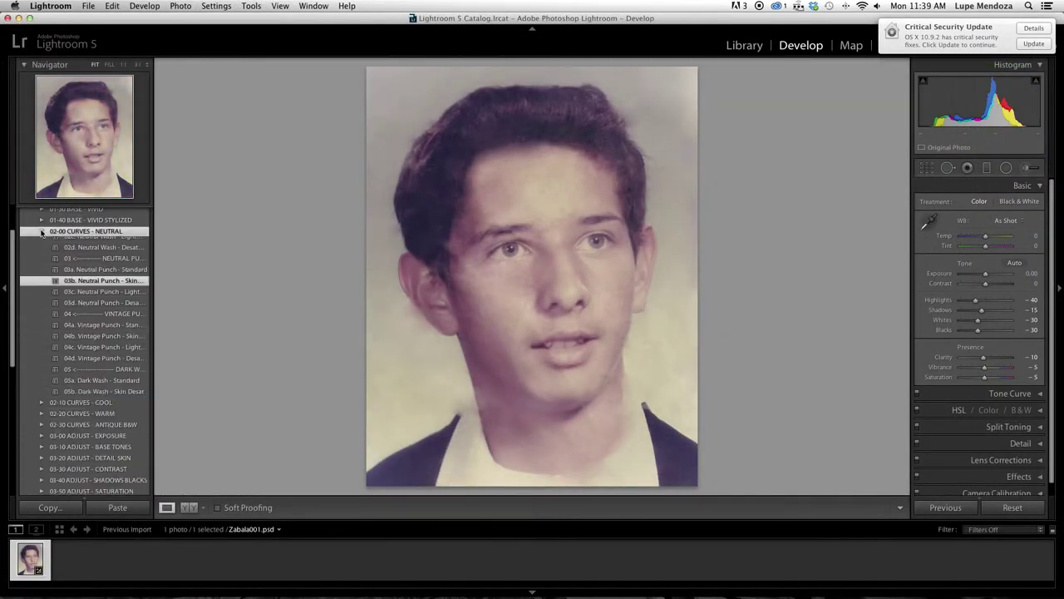
click(84, 297)
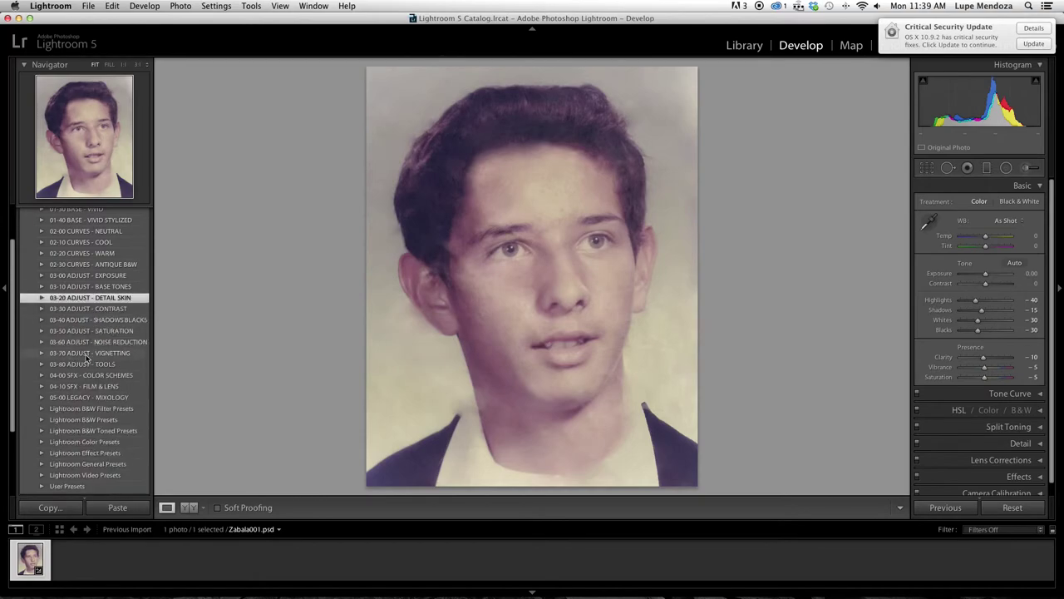
click(87, 330)
click(87, 406)
scroll(86, 399, down, 1)
click(87, 311)
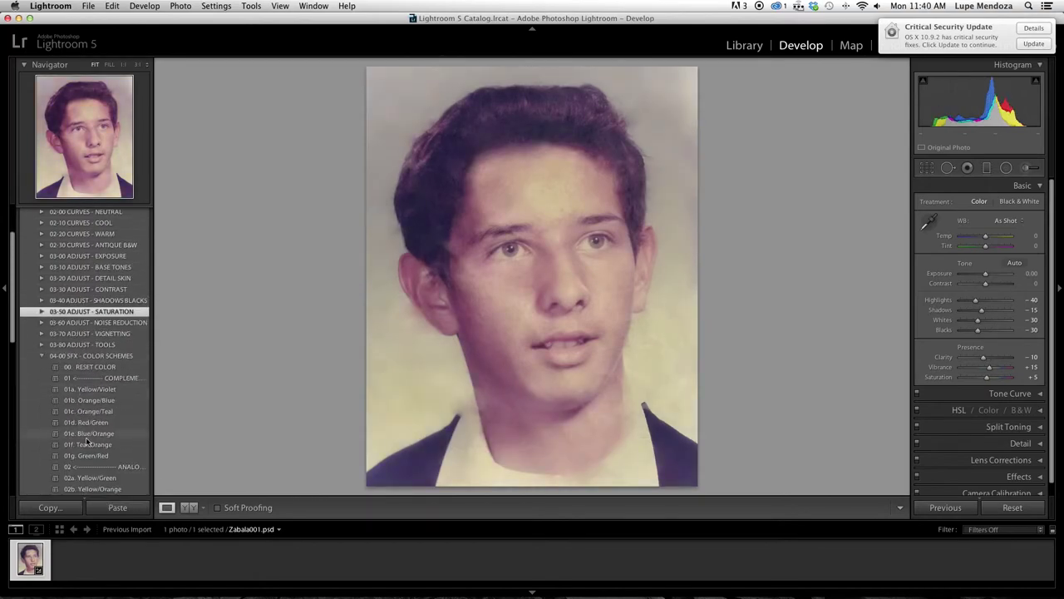
scroll(86, 441, down, 3)
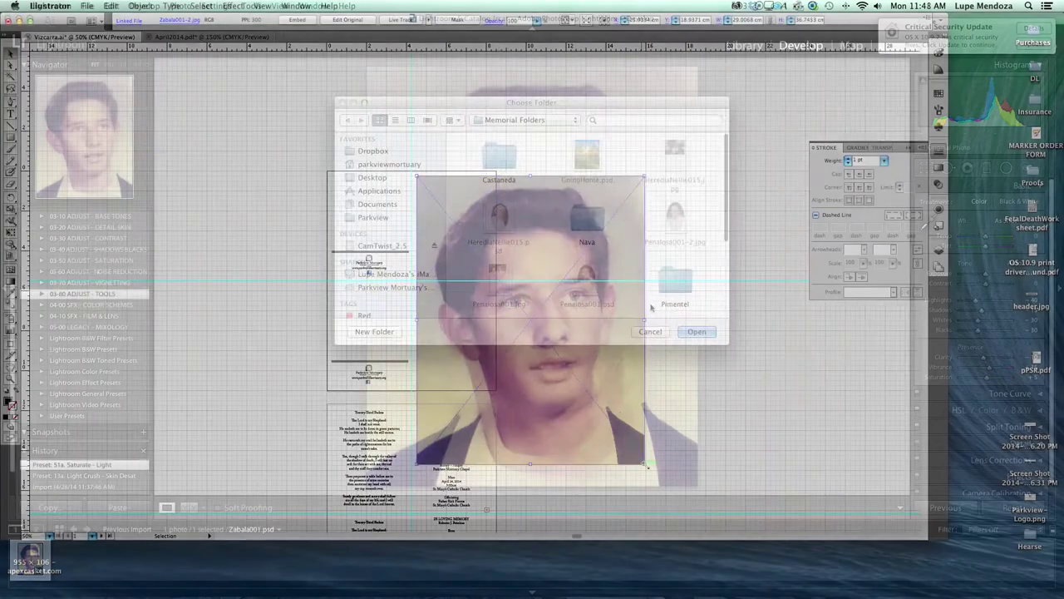